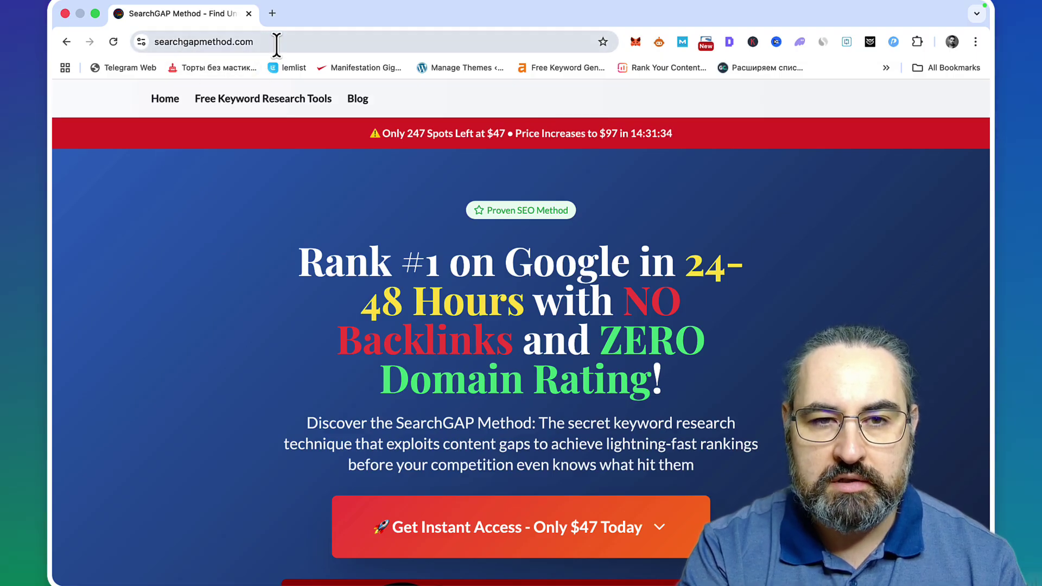
Go from the SearchGAP Method home page to the Free Keyword Research Tools page.
click(245, 101)
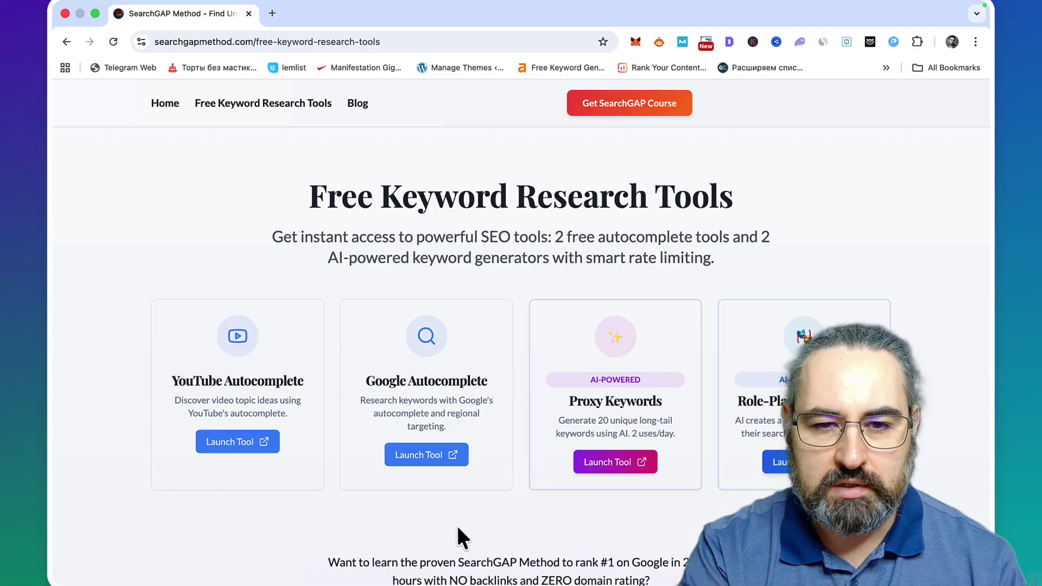
Run Google Autocomplete on the seed 'manifestation', keeping the United States region.
click(413, 457)
click(439, 254)
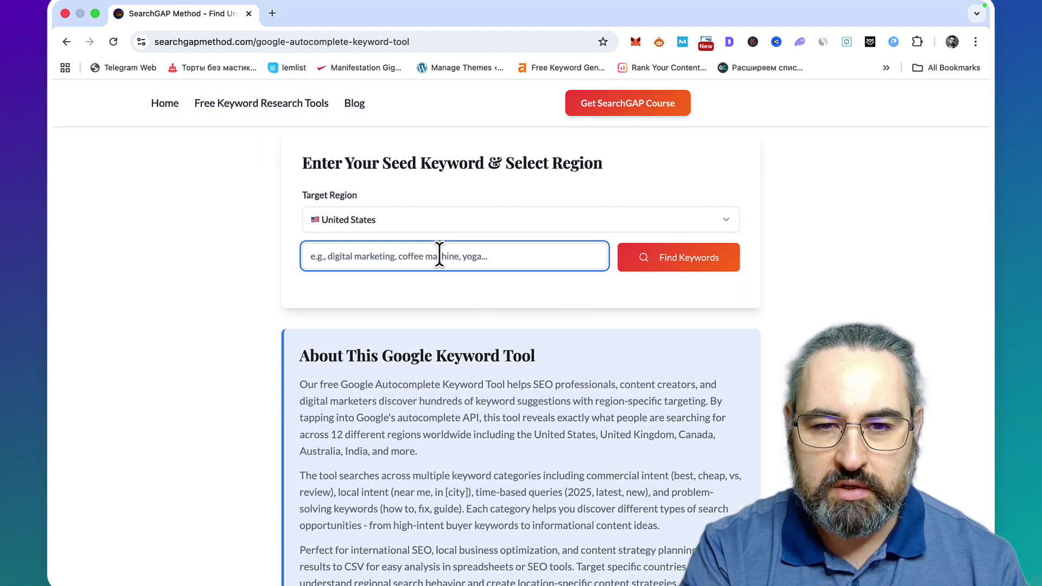
text(manifestation)
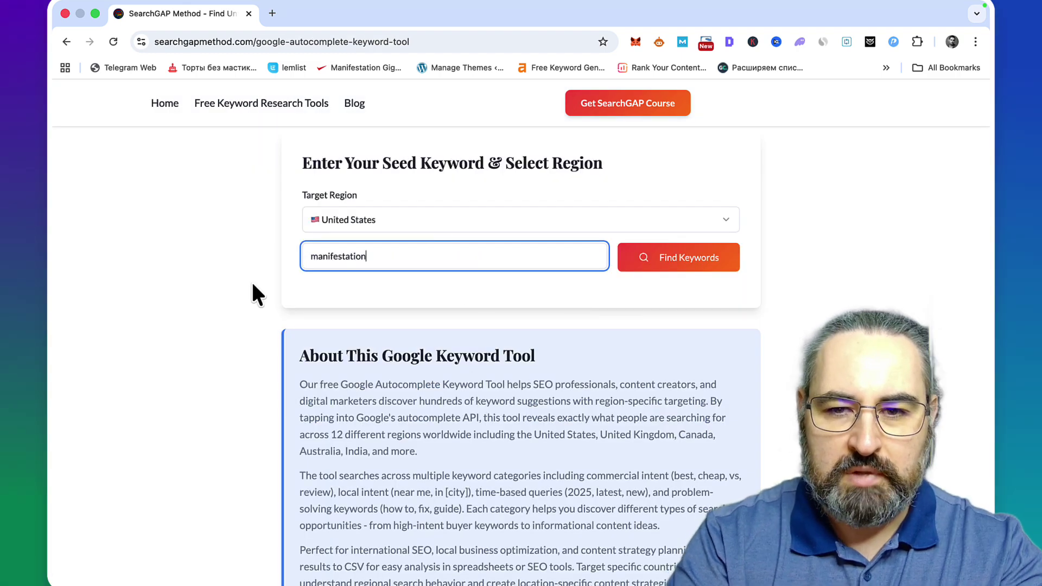
click(656, 268)
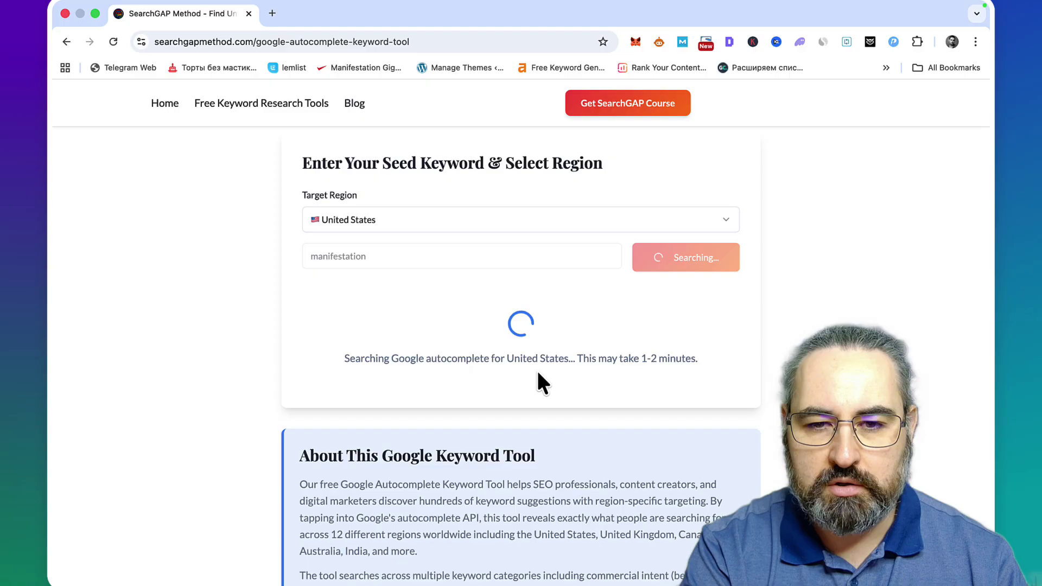
click(728, 217)
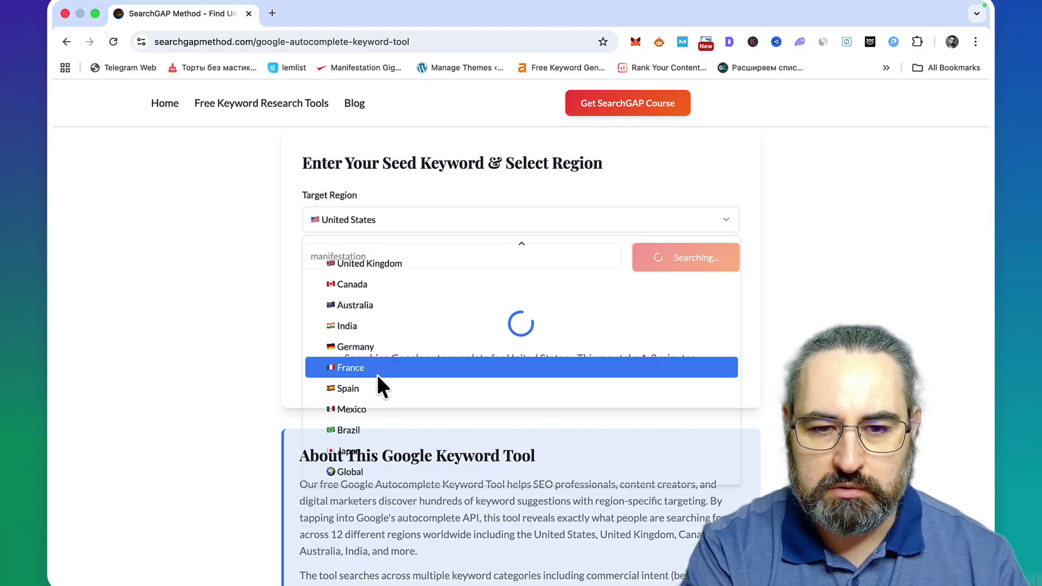
click(756, 227)
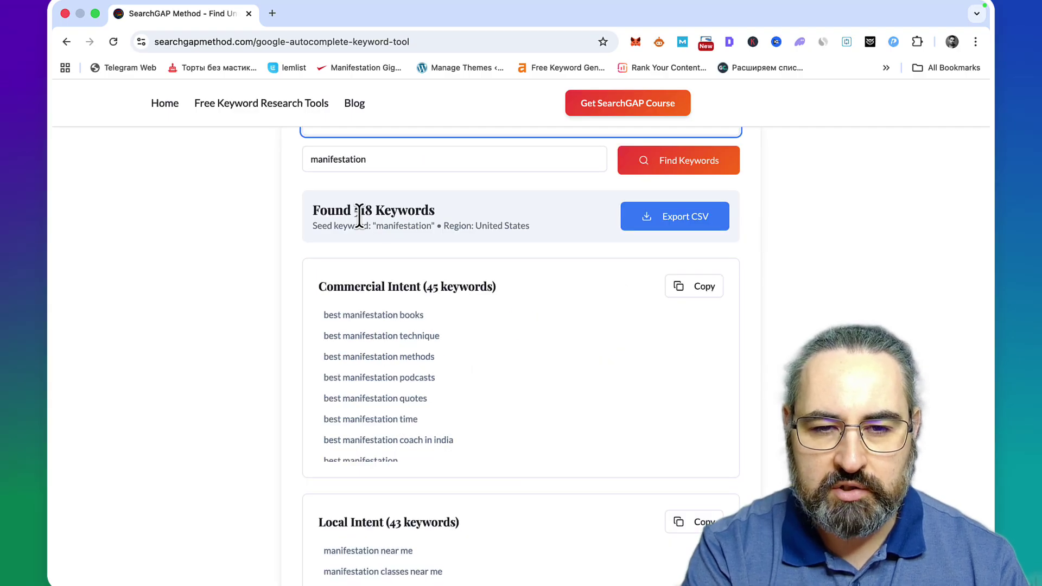
click(663, 224)
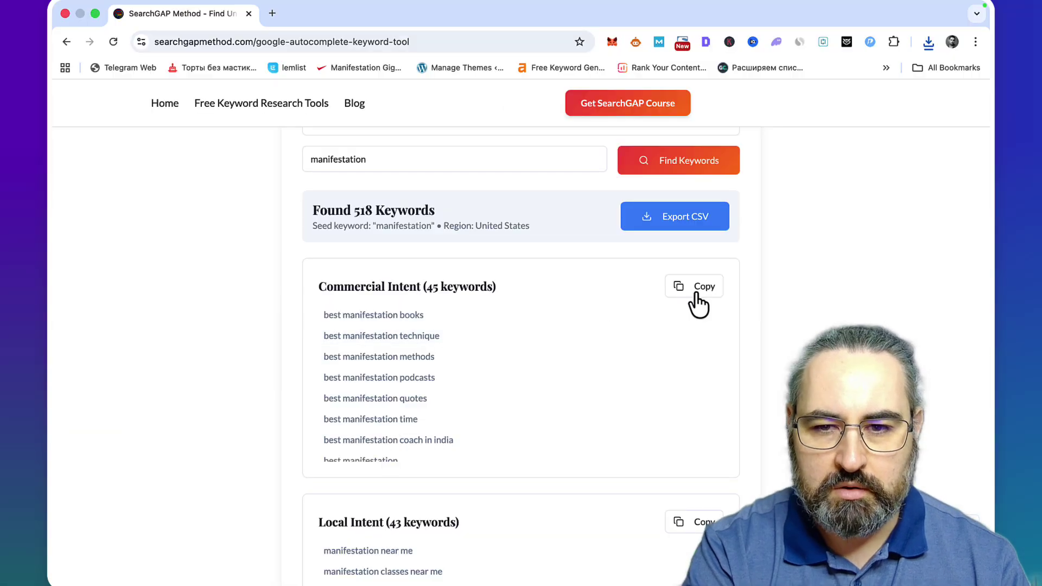
scroll(585, 324, down, 3)
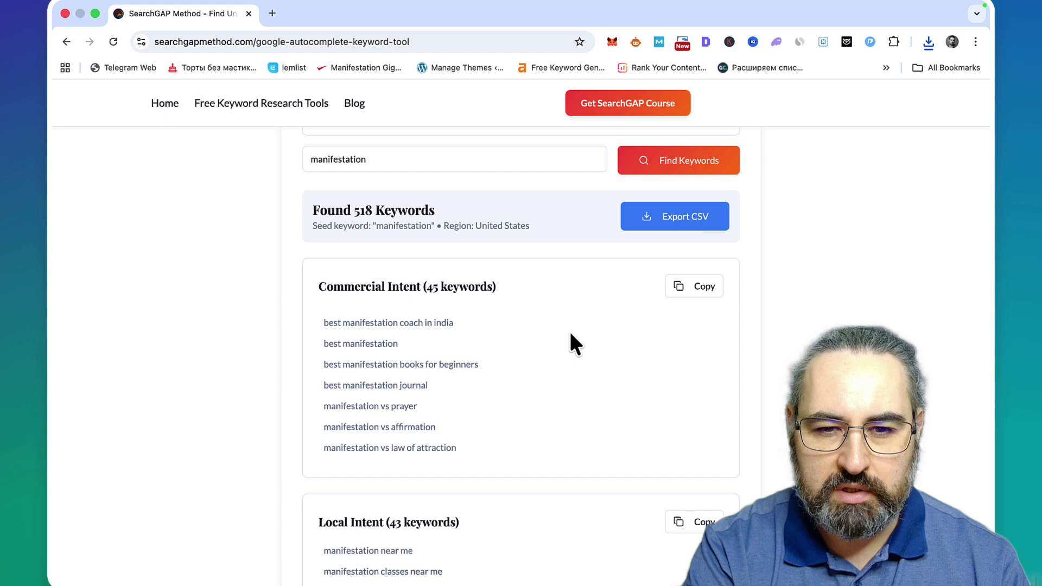
scroll(571, 342, down, 3)
scroll(569, 330, down, 3)
scroll(735, 478, down, 8)
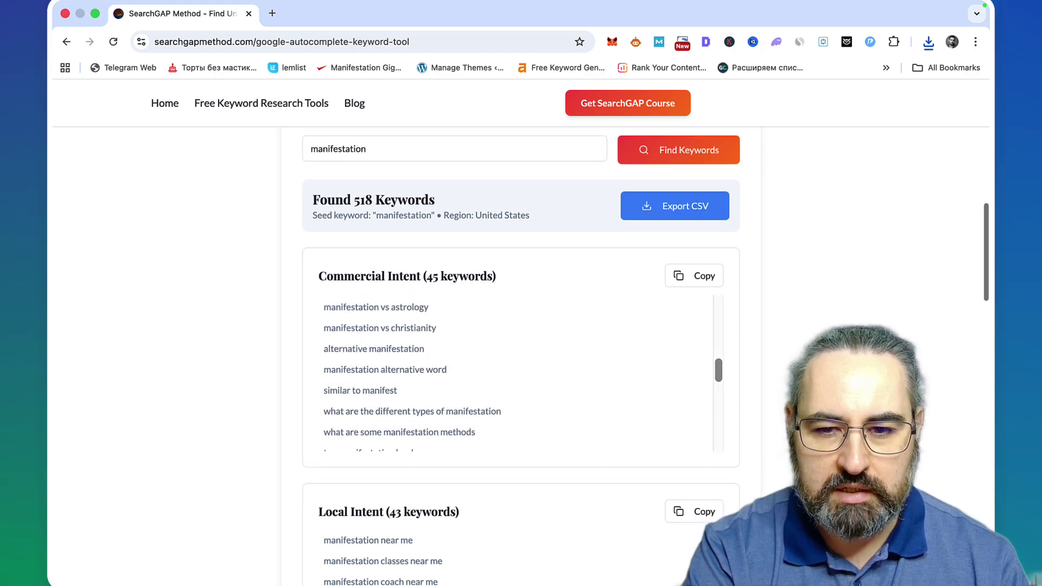
scroll(521, 353, down, 6)
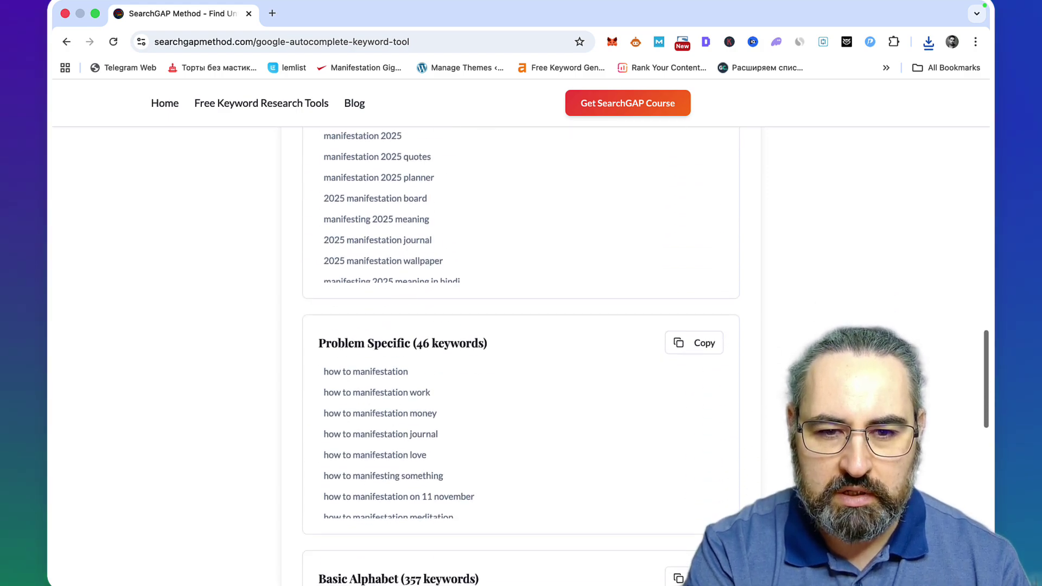
scroll(597, 363, down, 4)
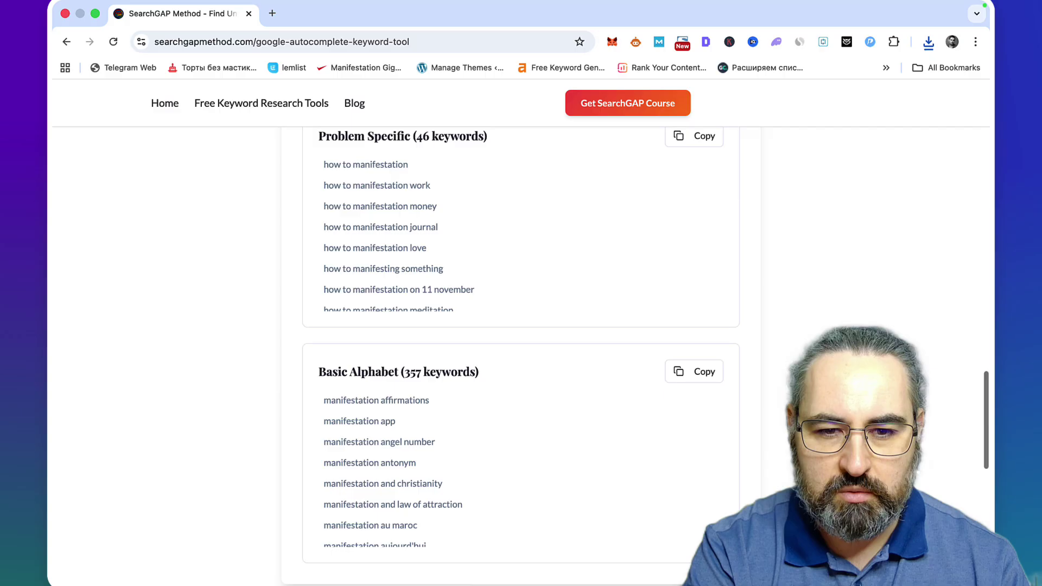
scroll(571, 327, up, 1)
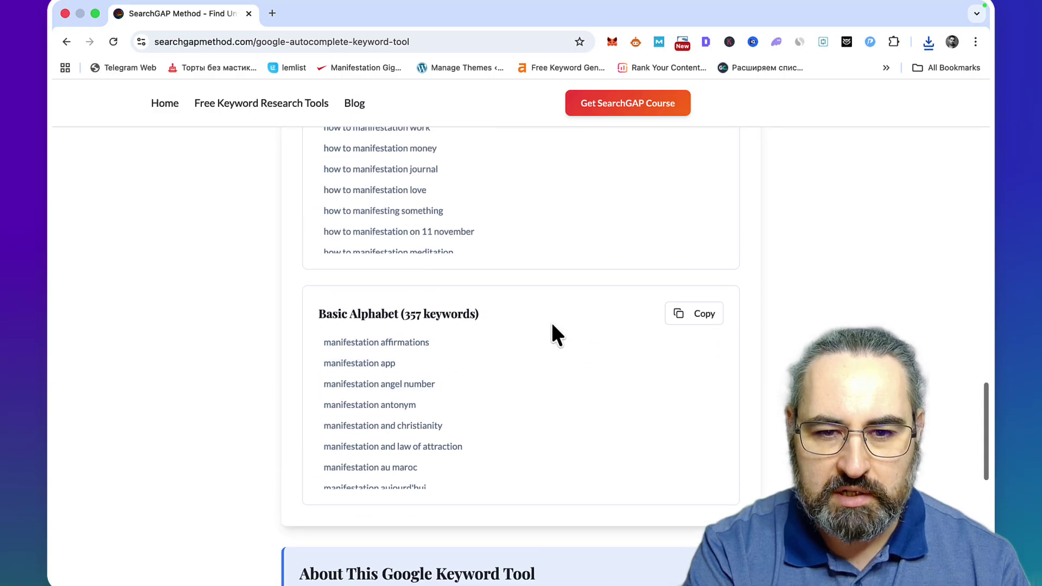
scroll(458, 363, down, 15)
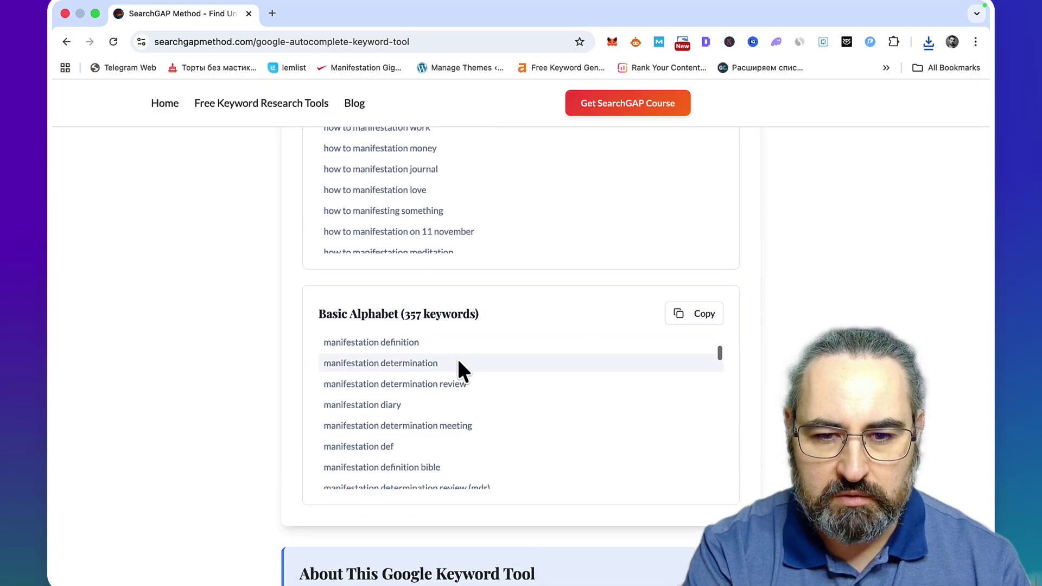
scroll(459, 363, down, 10)
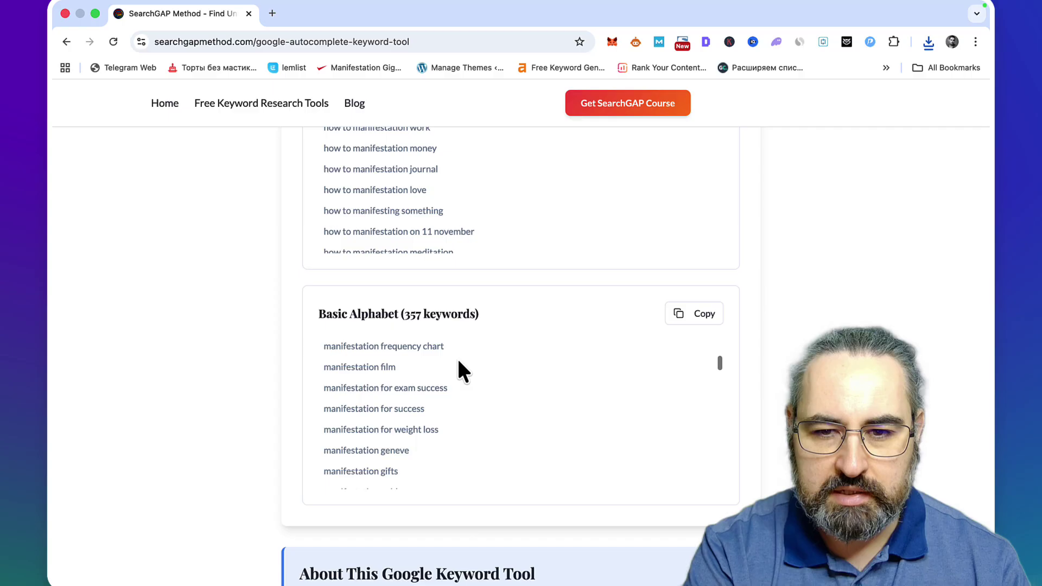
scroll(458, 362, down, 5)
scroll(459, 363, up, 12)
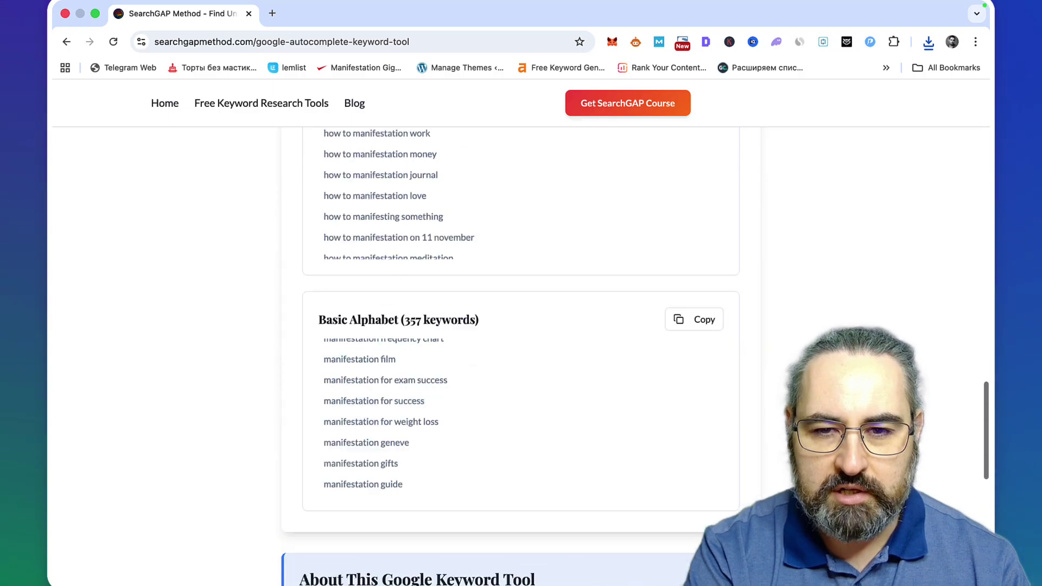
scroll(522, 353, up, 15)
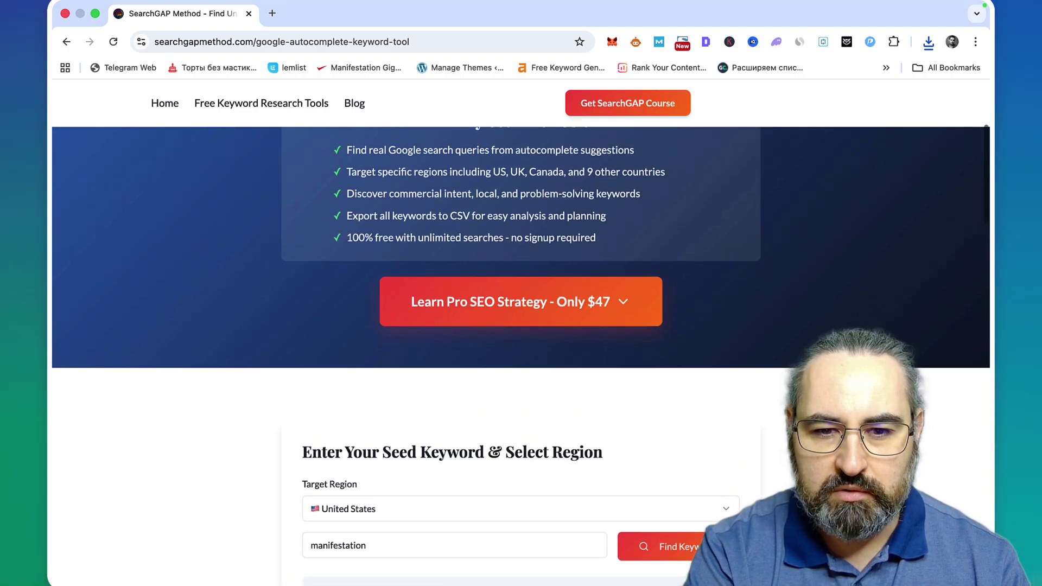
scroll(521, 352, down, 5)
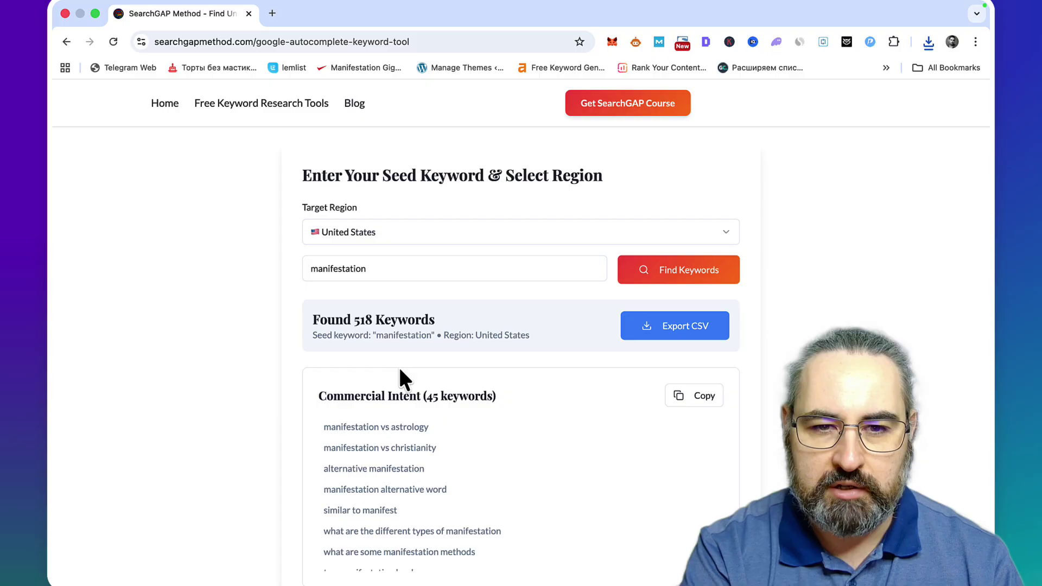
Run YouTube Autocomplete on the seed 'manifestation' to list 697 keyword ideas.
click(240, 104)
click(229, 443)
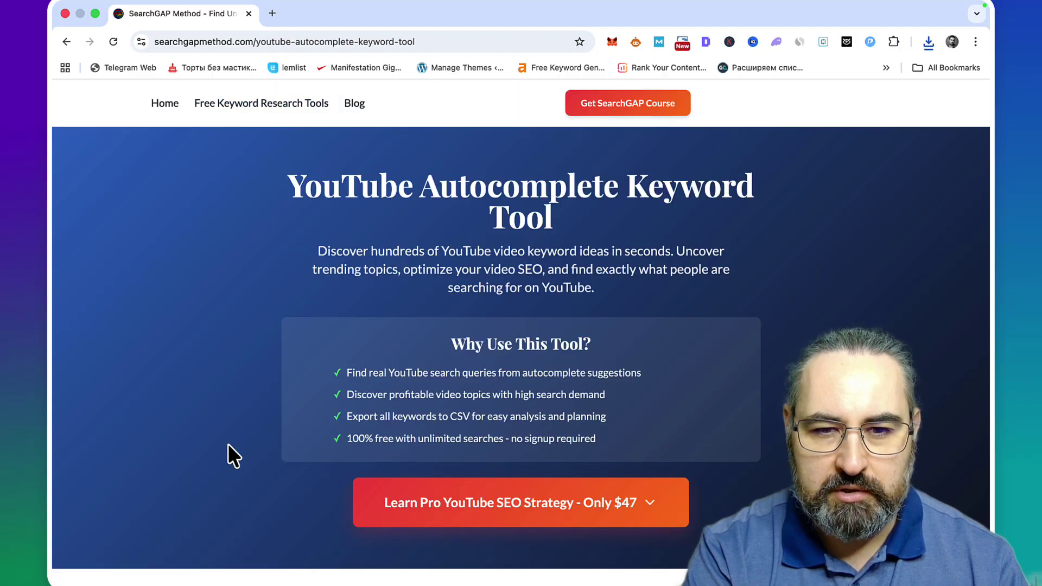
scroll(770, 300, down, 7)
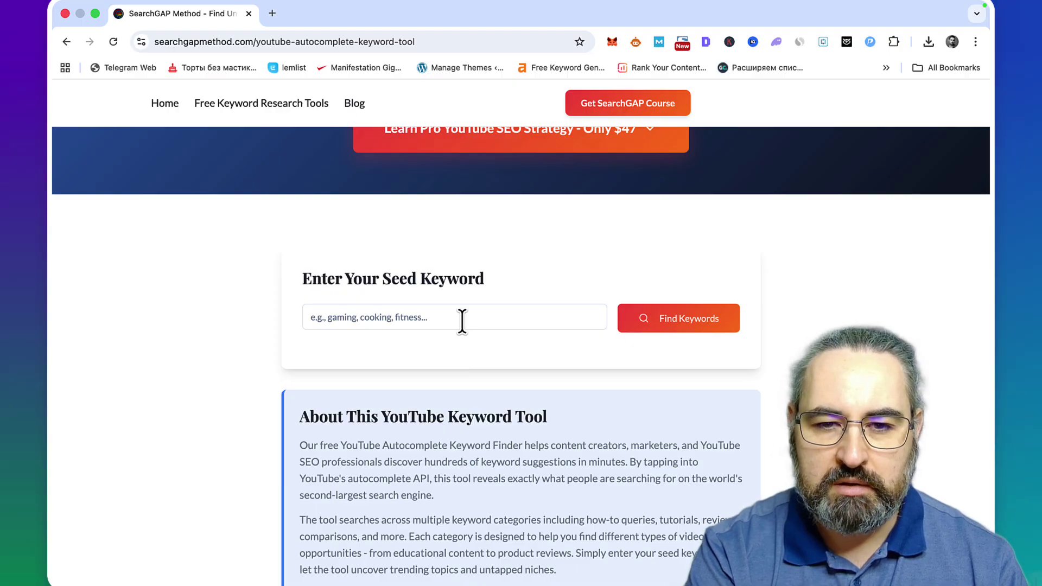
click(418, 322)
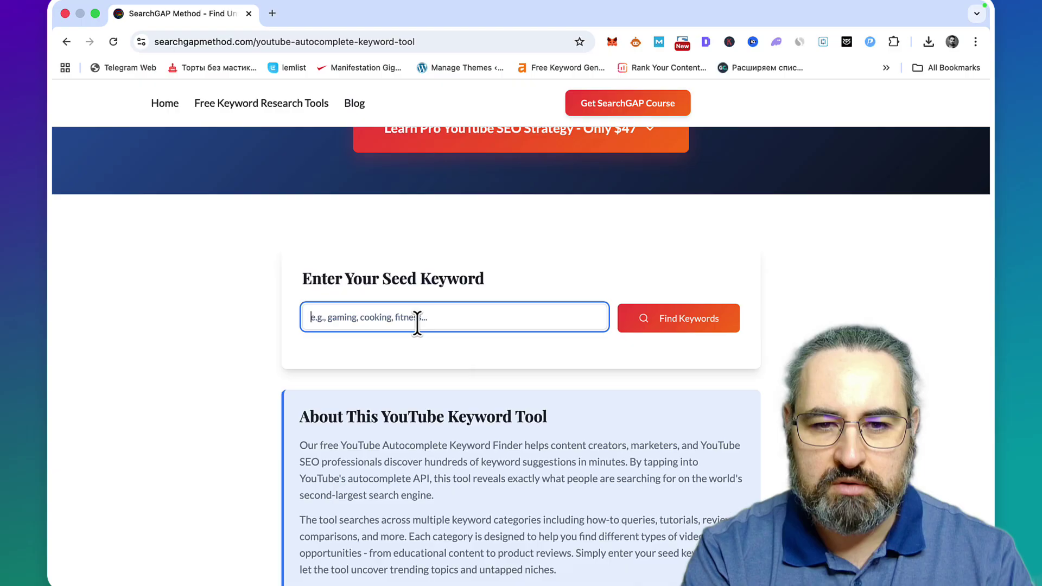
text(manifestation)
click(683, 319)
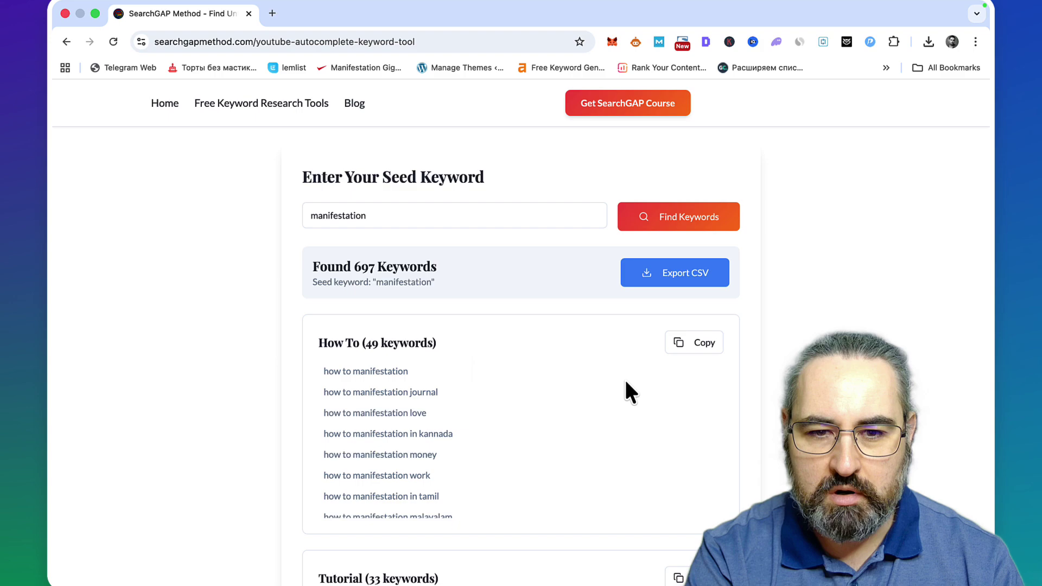
scroll(625, 383, down, 3)
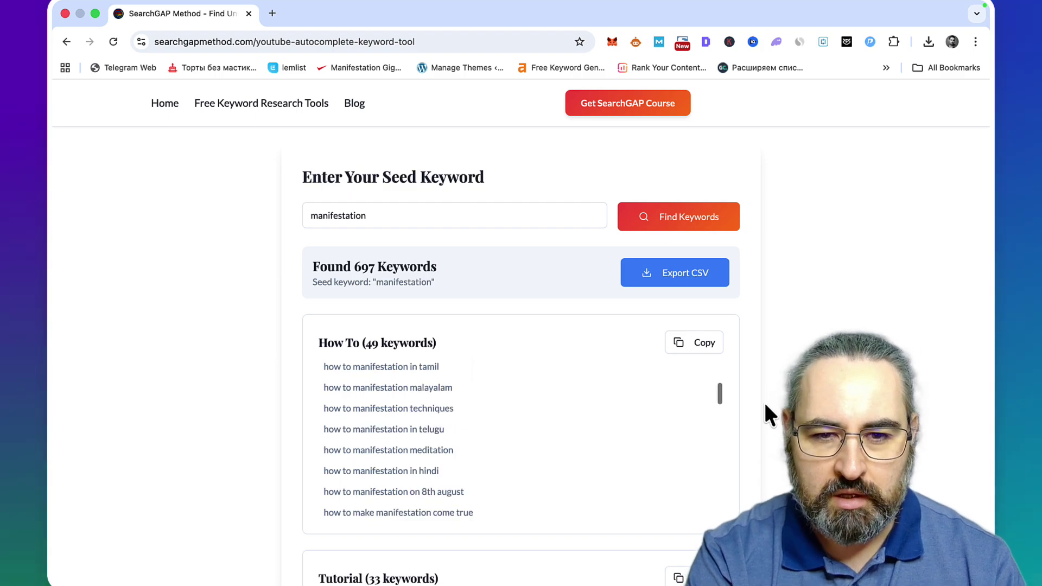
scroll(765, 404, down, 4)
scroll(765, 405, down, 2)
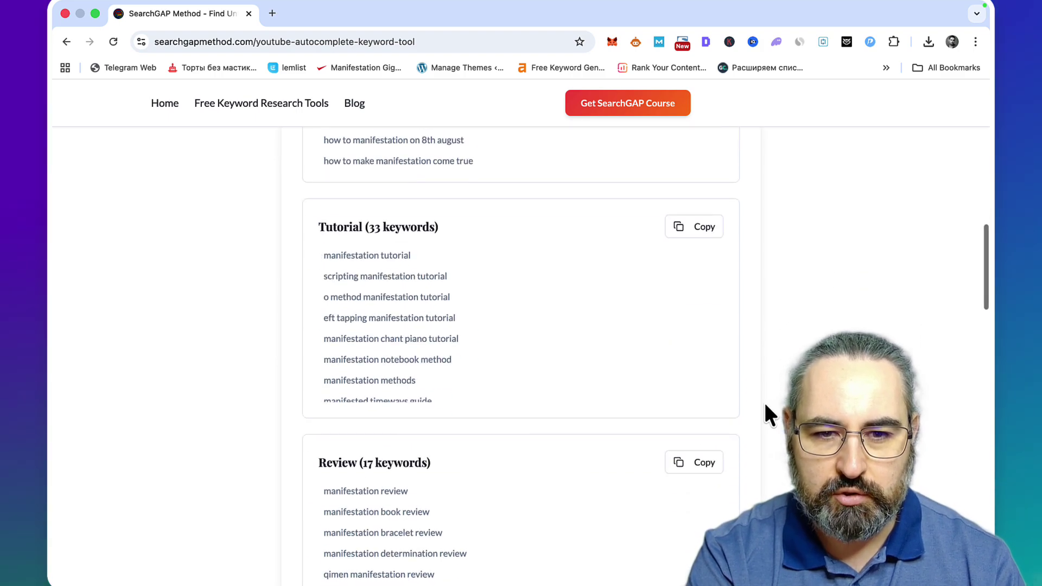
scroll(765, 405, down, 2)
scroll(765, 406, down, 5)
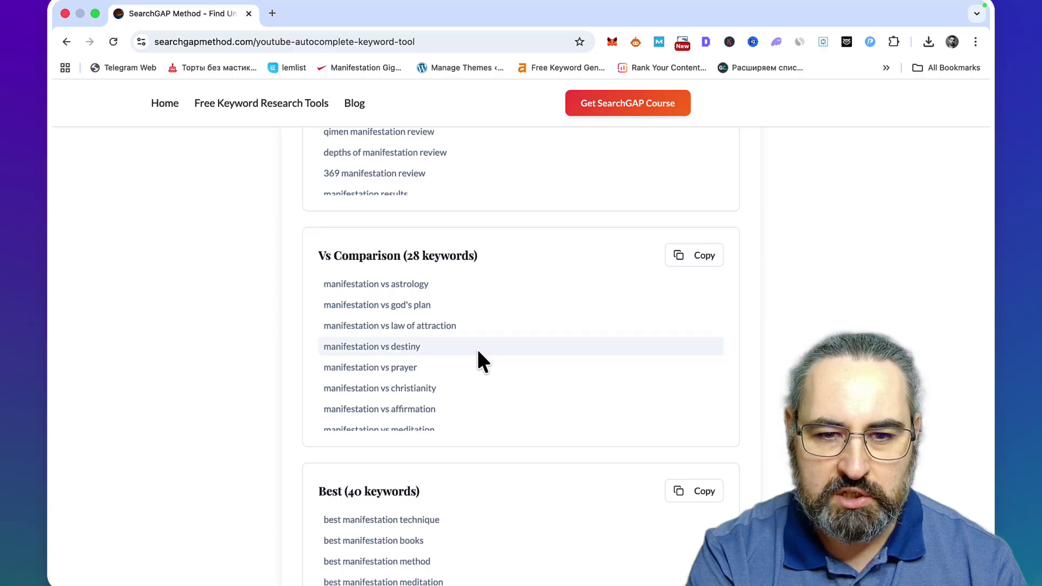
scroll(478, 353, down, 2)
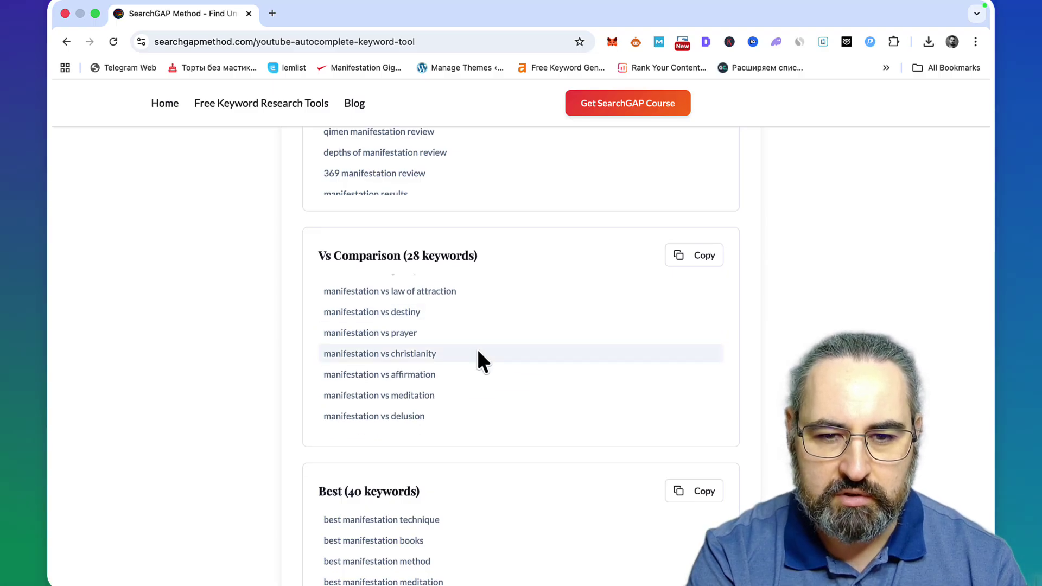
scroll(476, 374, down, 2)
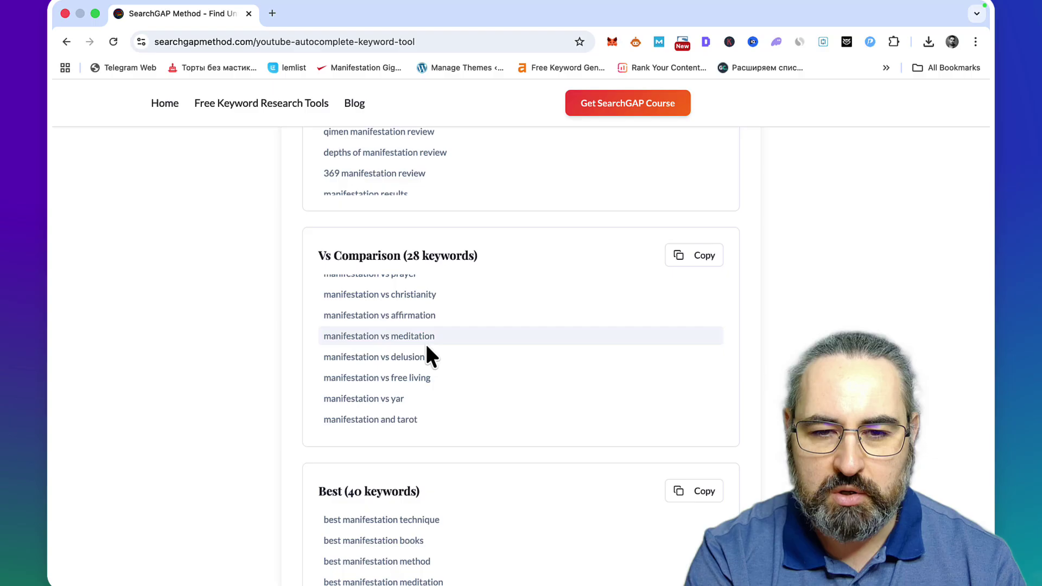
scroll(756, 399, down, 5)
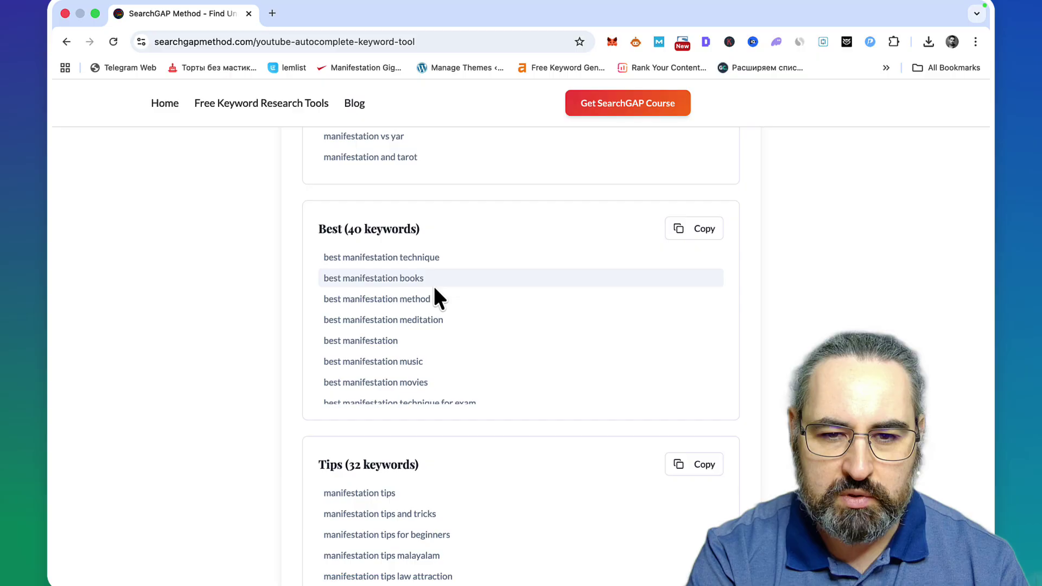
scroll(465, 343, down, 2)
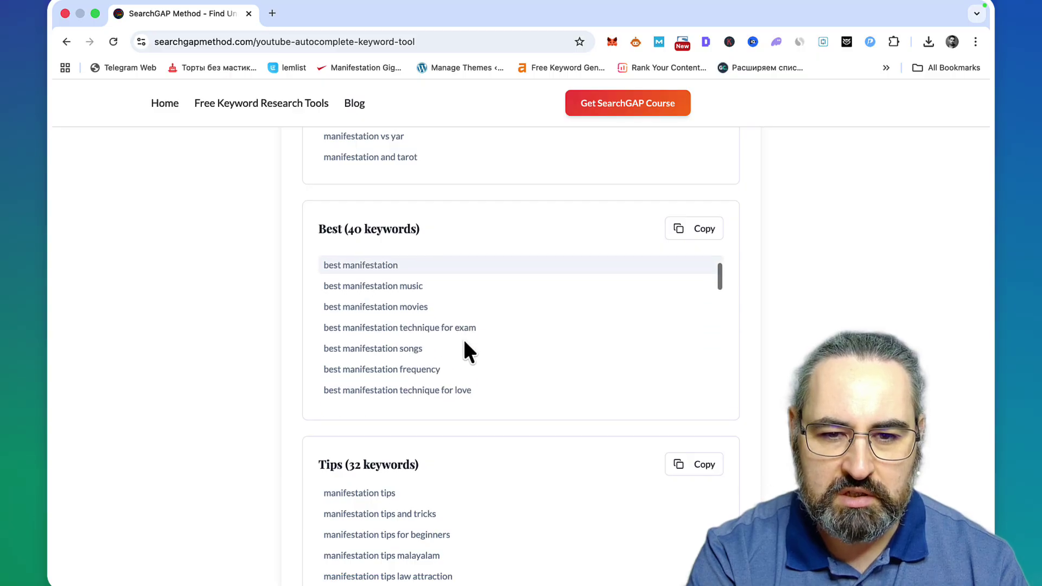
scroll(464, 344, down, 2)
scroll(465, 343, down, 5)
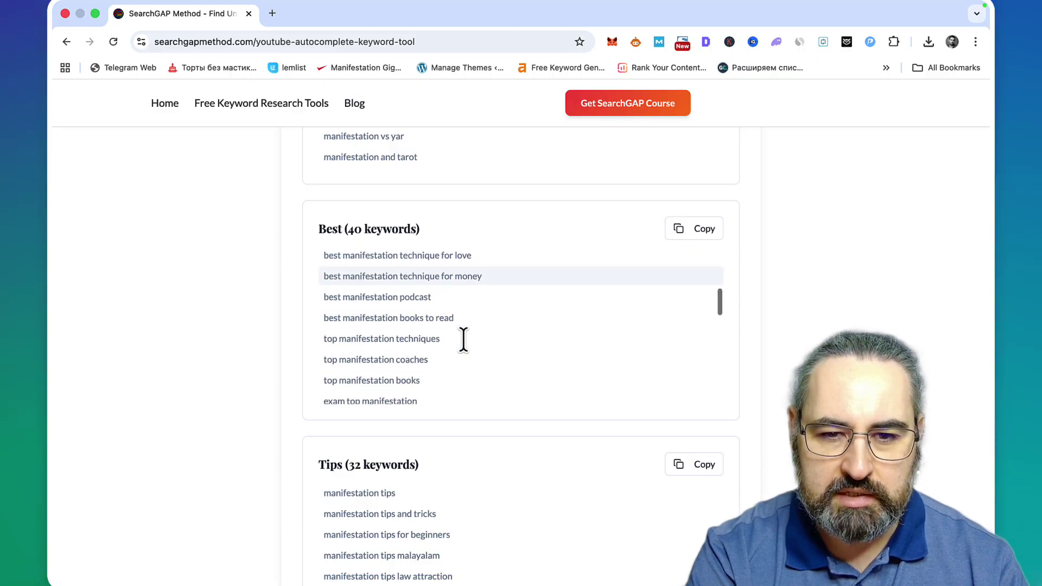
scroll(780, 375, down, 2)
scroll(779, 376, down, 5)
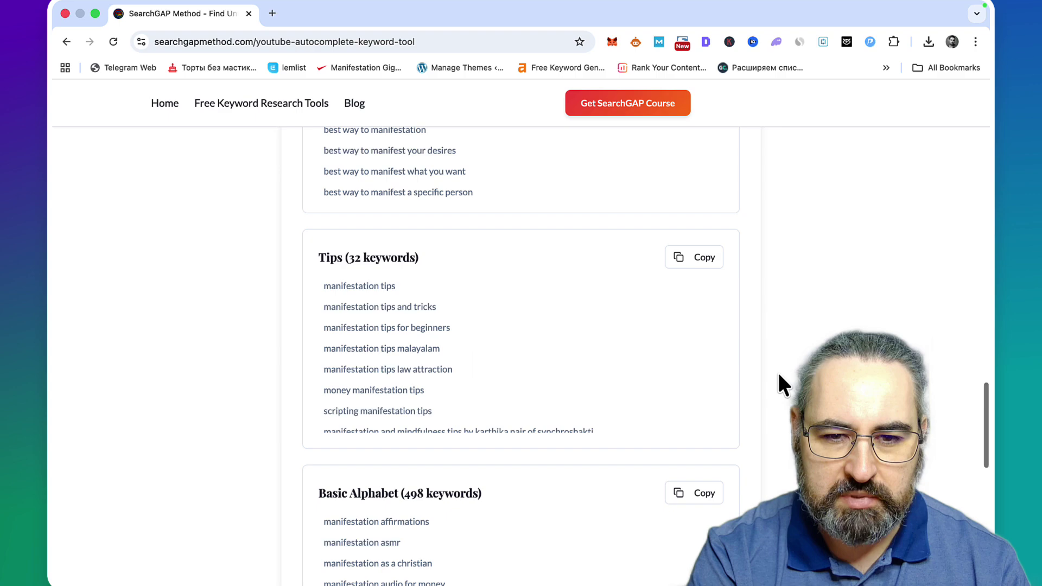
scroll(489, 329, down, 3)
scroll(489, 329, down, 10)
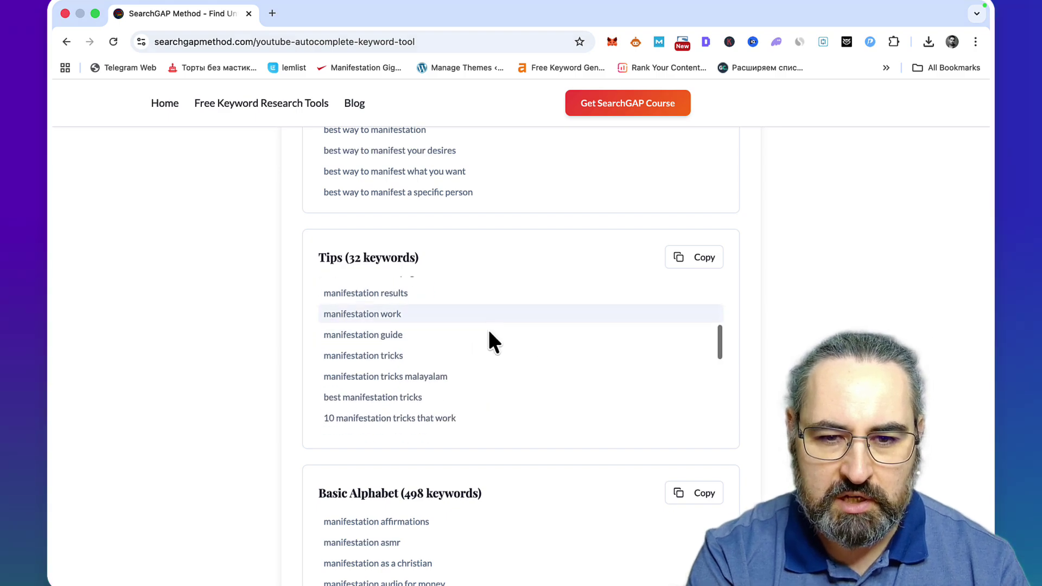
scroll(748, 495, down, 5)
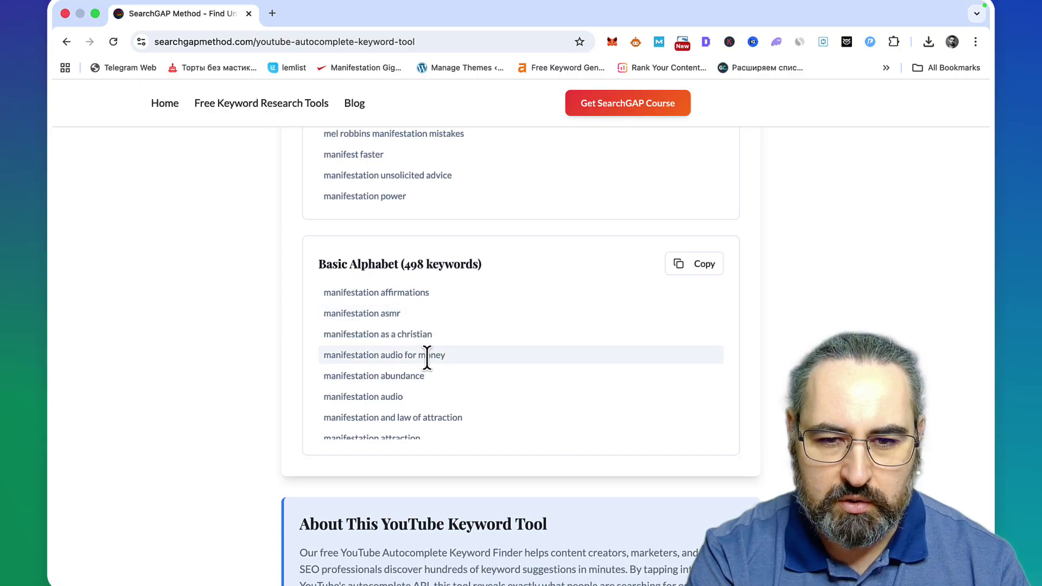
scroll(487, 392, down, 5)
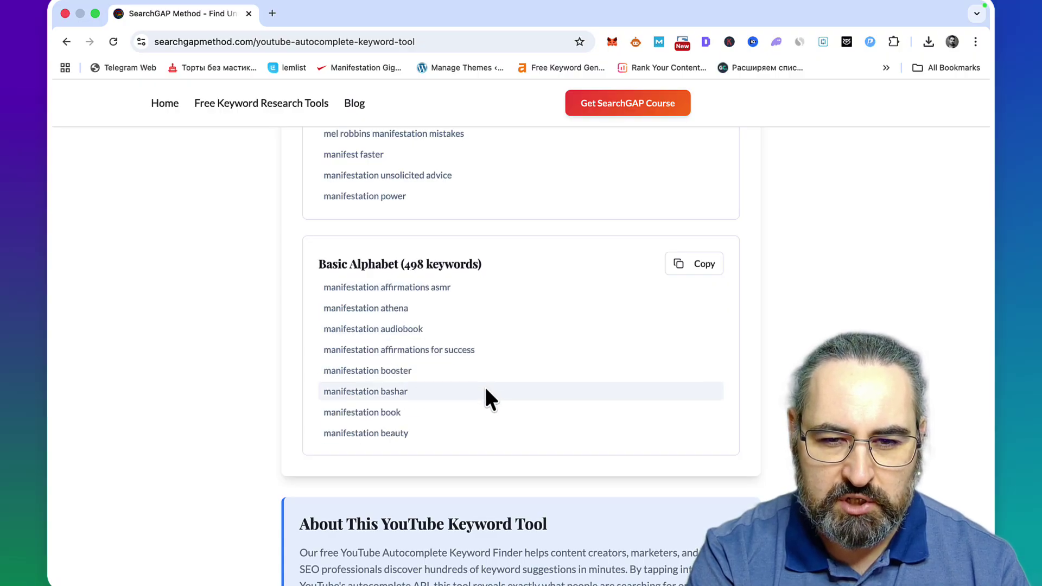
scroll(487, 392, down, 2)
scroll(486, 390, down, 3)
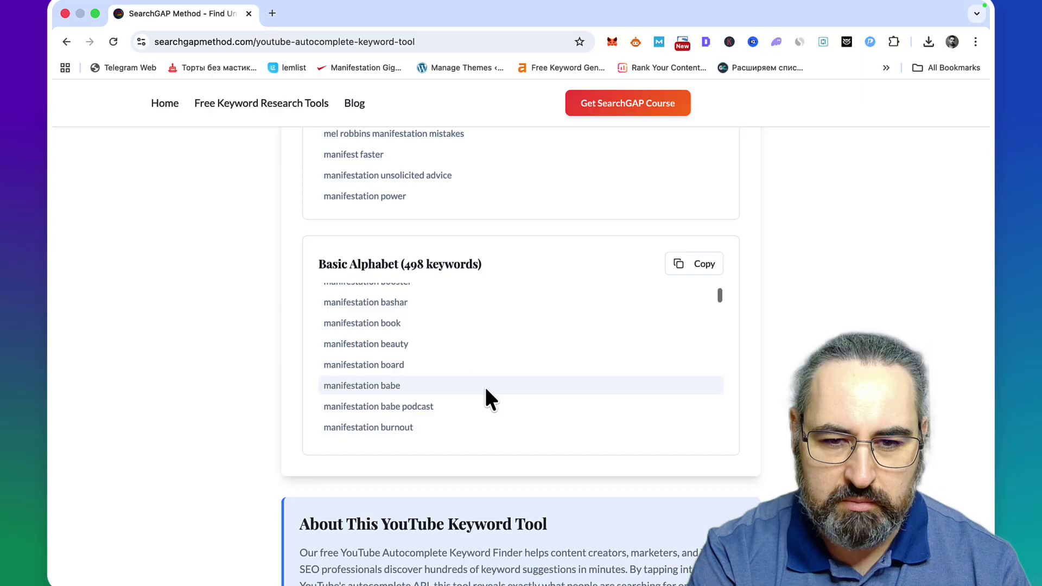
scroll(489, 399, down, 4)
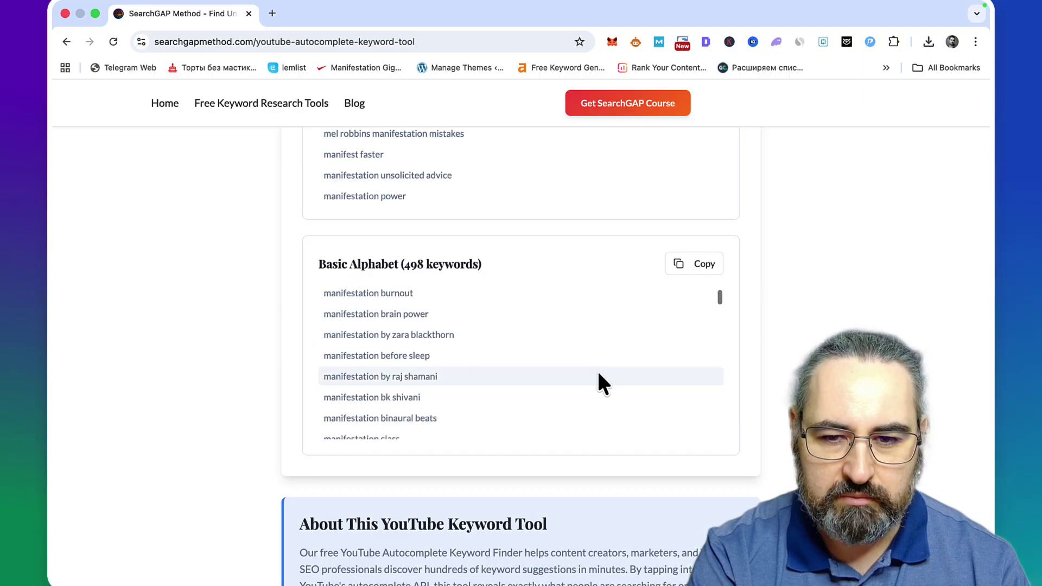
scroll(730, 391, up, 1)
scroll(729, 386, up, 10)
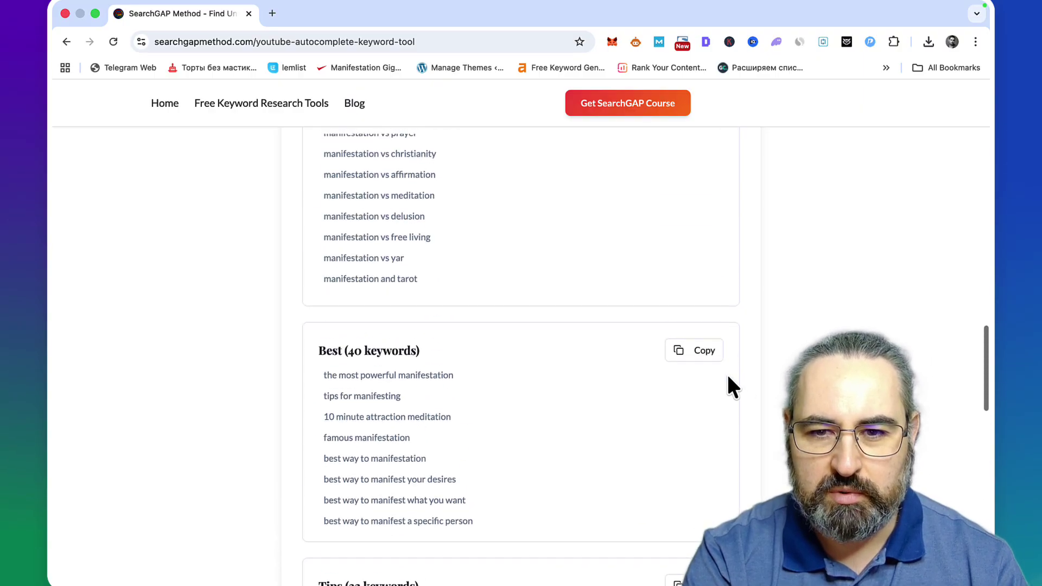
scroll(771, 428, up, 15)
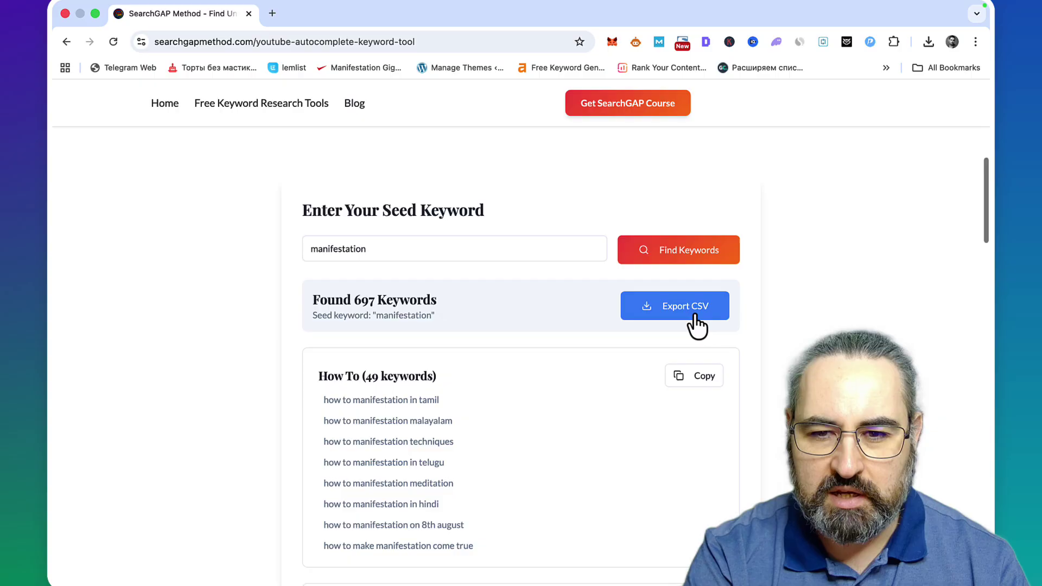
Export the YouTube manifestation keywords as a CSV and review the table in Numbers.
click(673, 311)
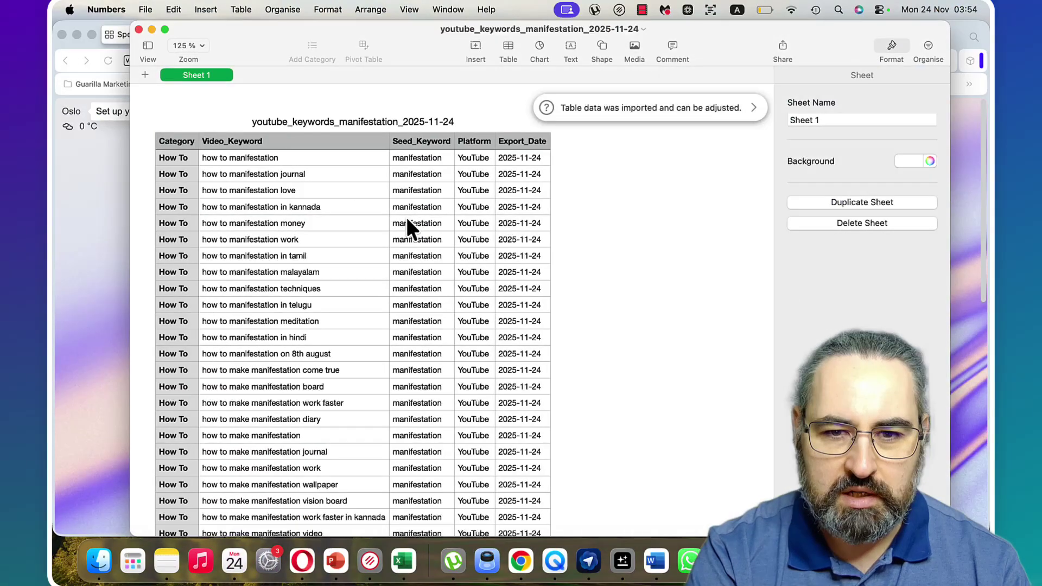
scroll(408, 226, down, 5)
scroll(407, 225, up, 5)
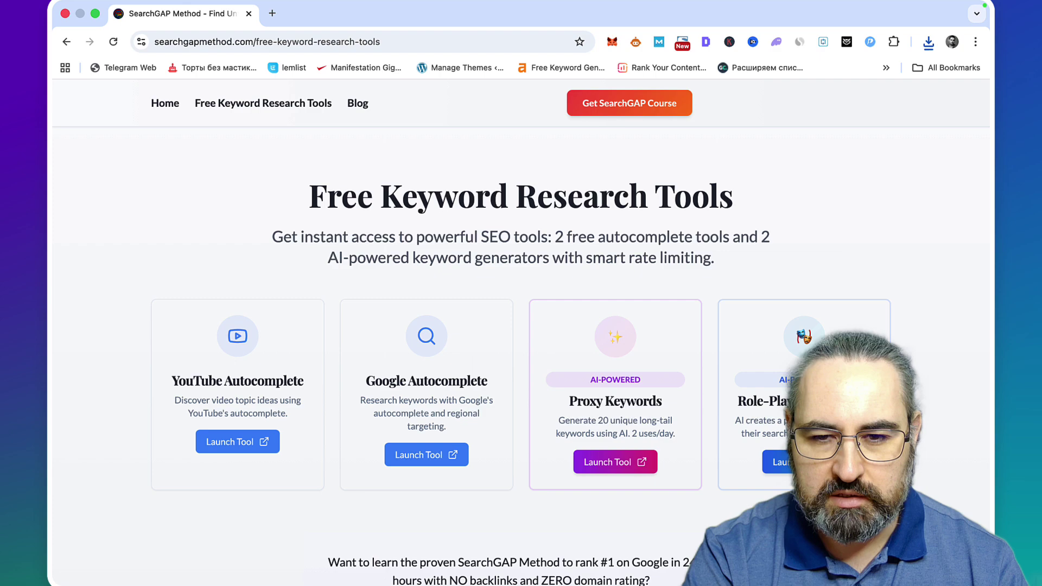
Launch the AI-Powered Proxy Keywords Tool from the free tools page.
click(601, 464)
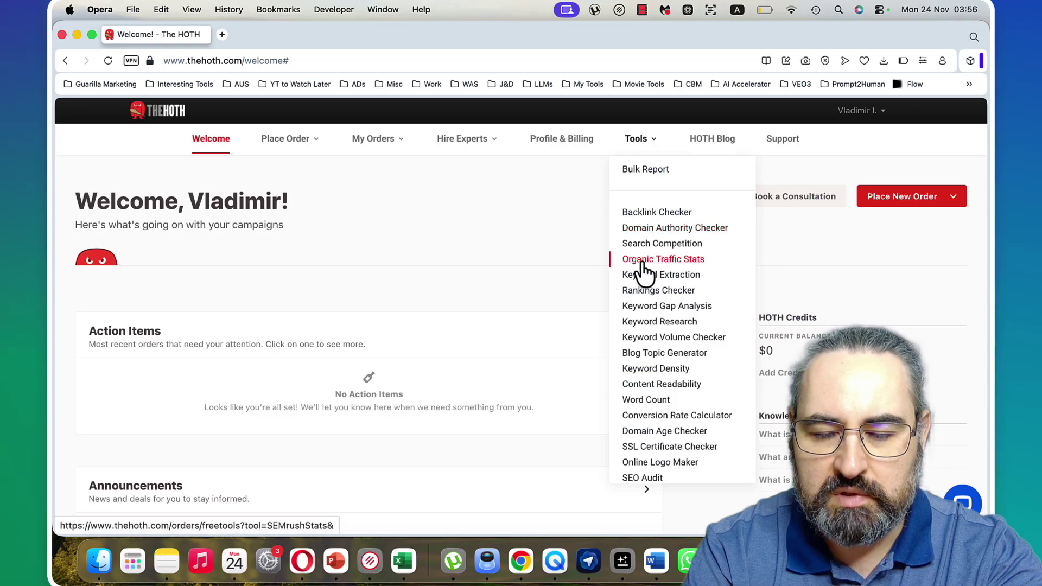
Open The HOTH's free Keyword Volume Checker from the Tools menu.
click(641, 339)
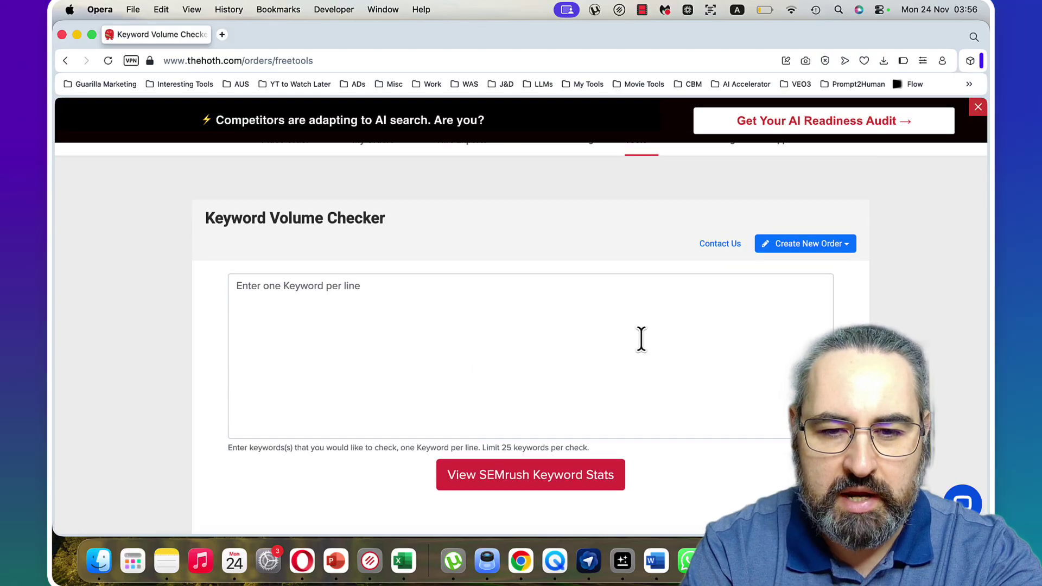
Open the youtube_keywords_manifestation CSV in Numbers and select 25 Vs Comparison keywords in column B.
click(103, 567)
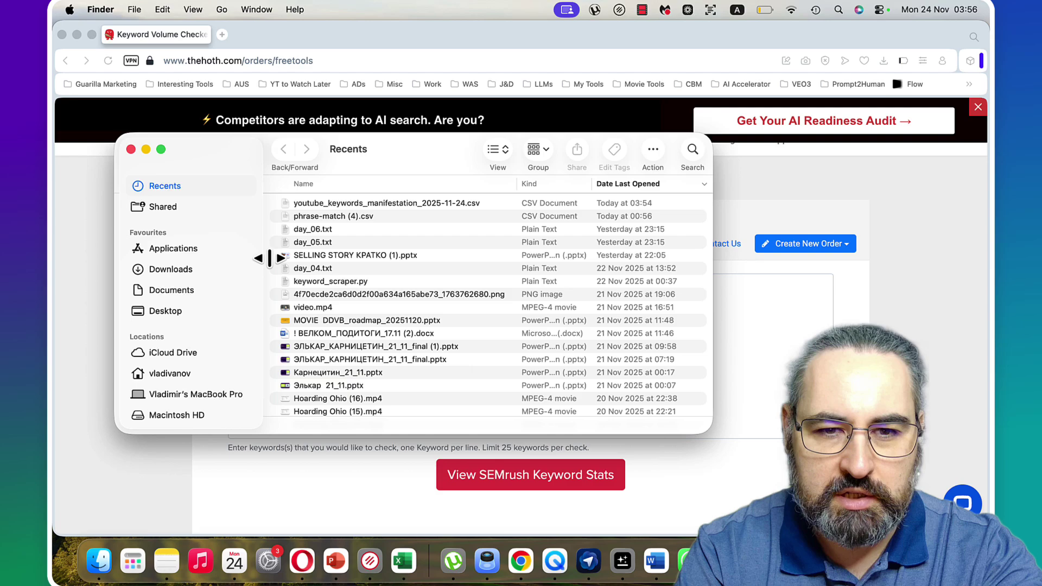
double_click(309, 204)
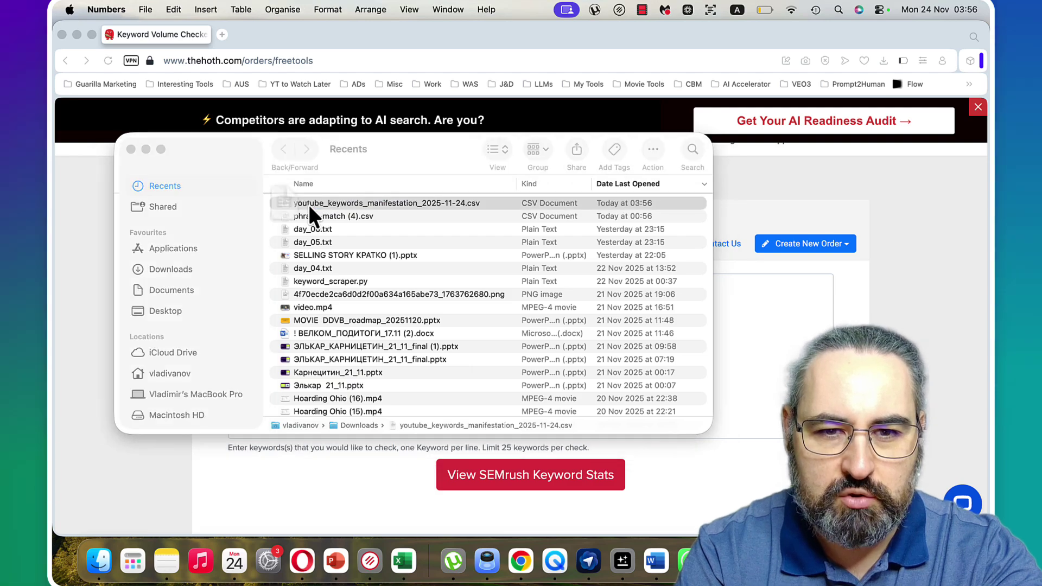
scroll(305, 230, down, 10)
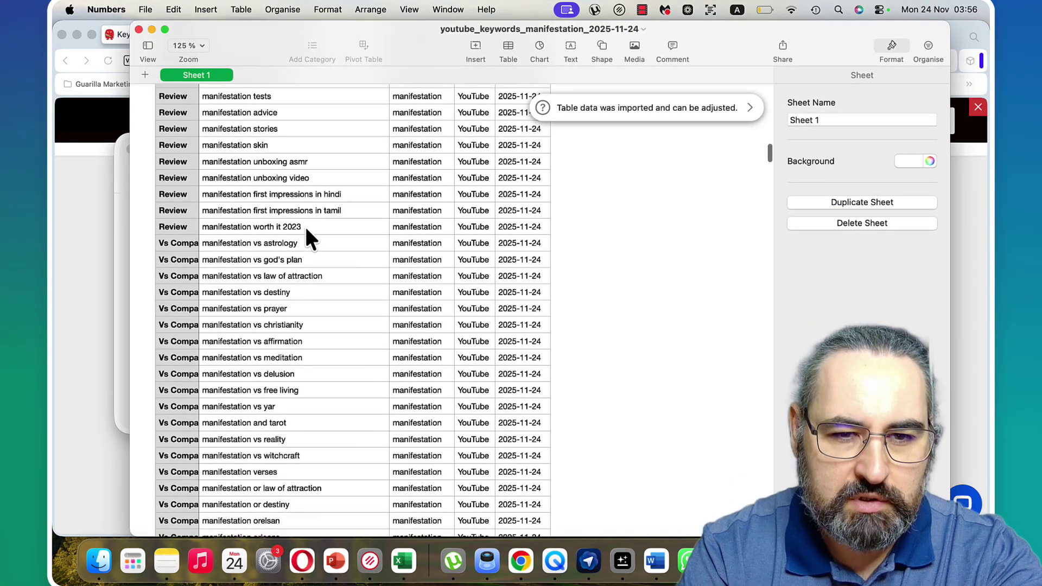
drag(224, 247, 243, 417)
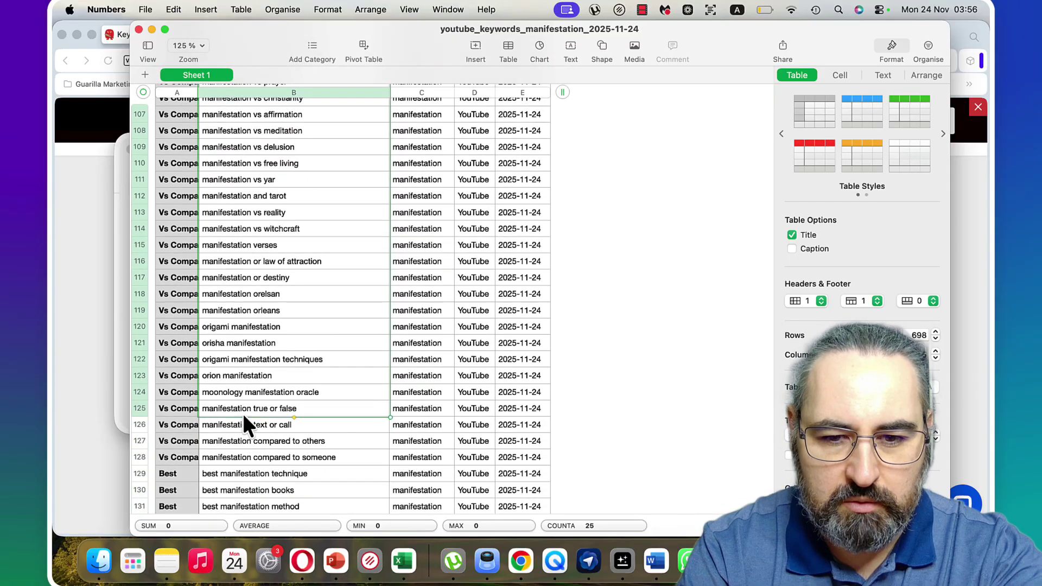
Paste the 25 comparison keywords into the Keyword Volume Checker and get SEMrush volumes.
click(302, 561)
key(super+v)
click(608, 471)
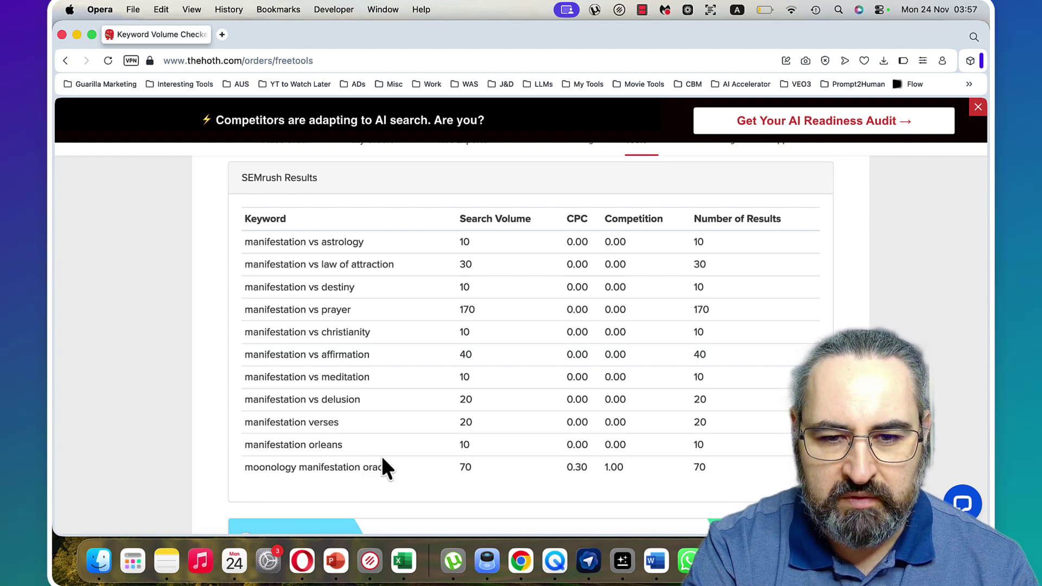
Delete 'moonology manifestation oracle' from the keyword list and select all remaining keywords.
scroll(394, 456, up, 5)
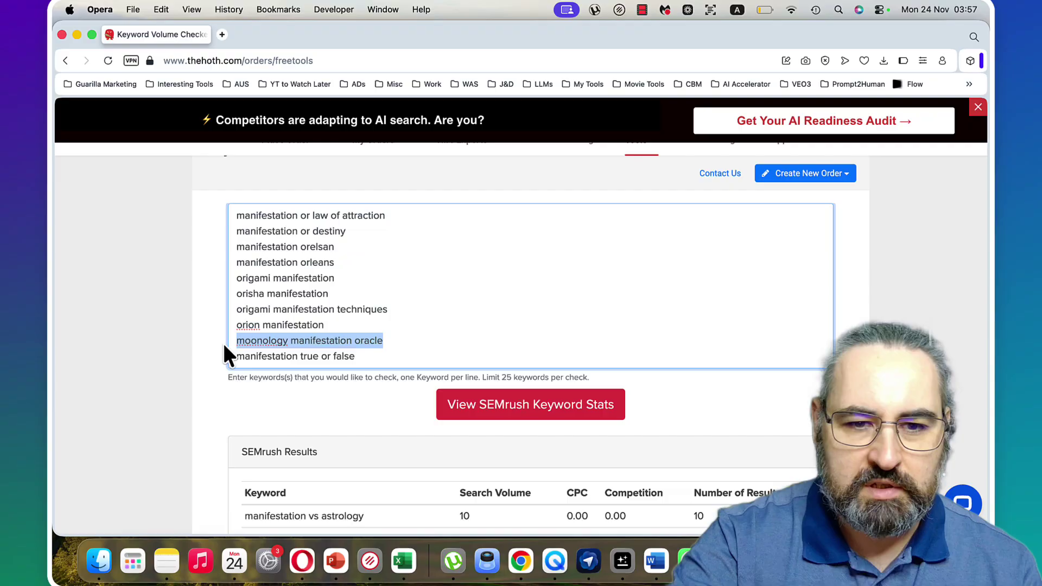
key(BackSpace)
key(BackSpace)
key(super+a)
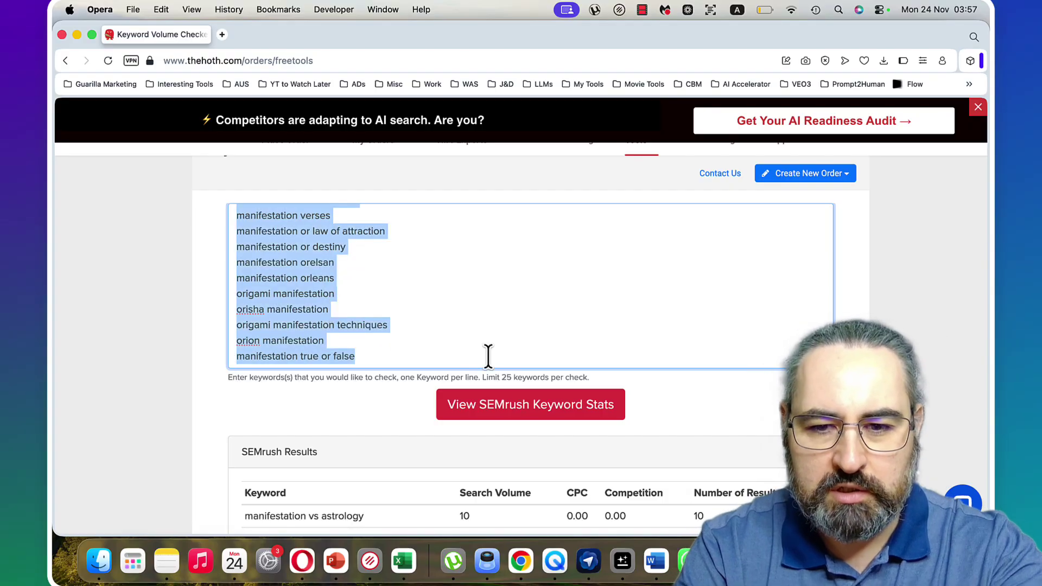
scroll(555, 376, down, 3)
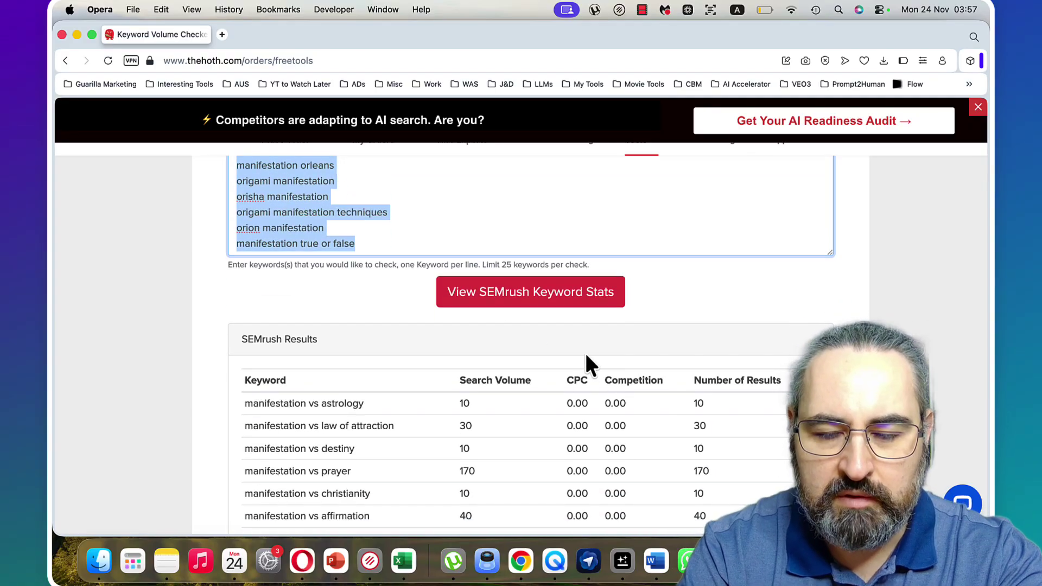
Paste the keyword list into the Proxy Keywords tool as seeds and generate long-tail ideas.
click(522, 562)
click(353, 351)
key(super+v)
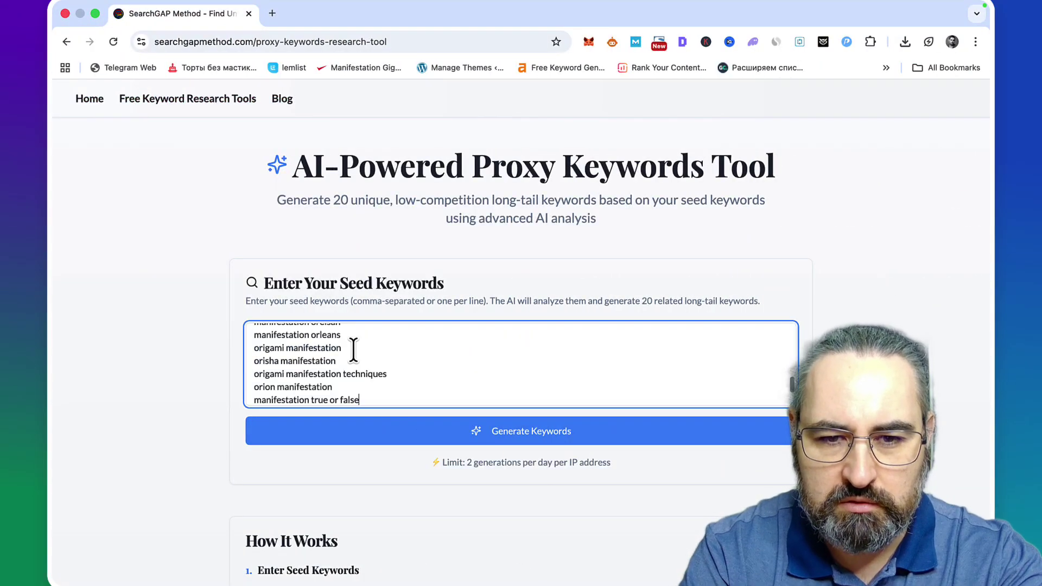
click(440, 432)
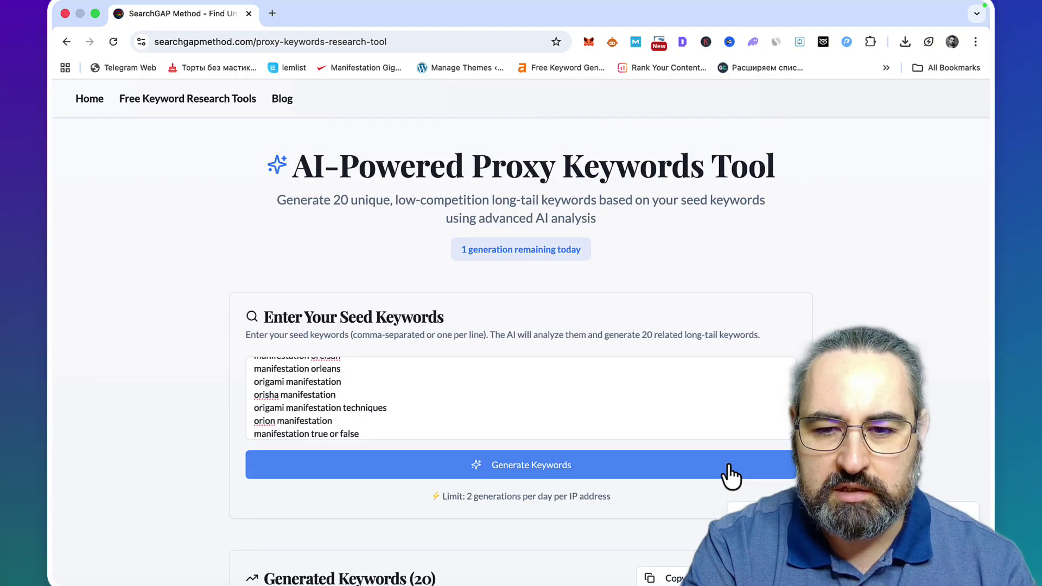
Browse the 20 generated keywords to locate 'manifestation vs stoicism'.
scroll(728, 477, down, 10)
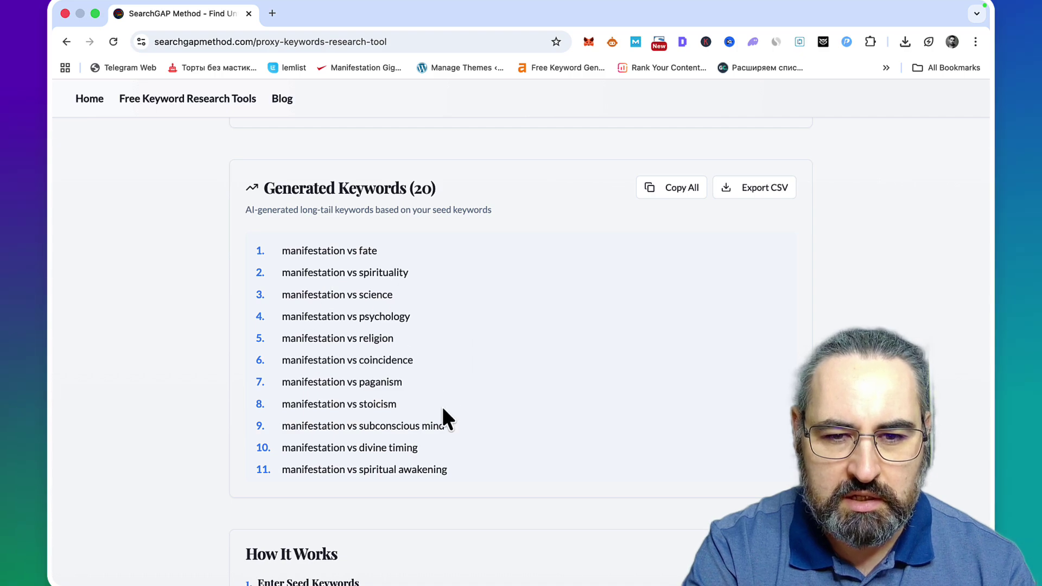
scroll(441, 393, down, 2)
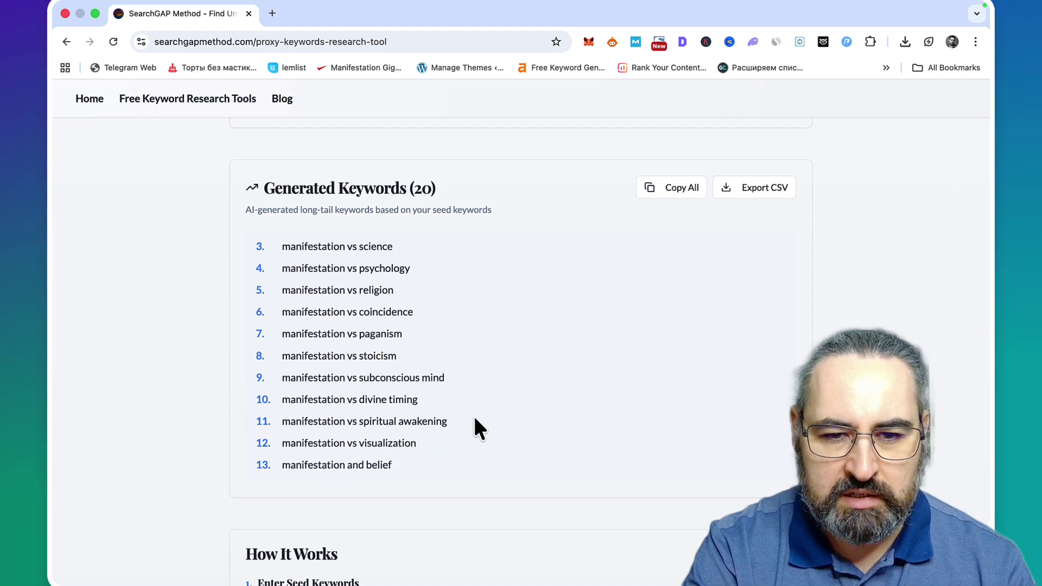
scroll(483, 427, down, 2)
scroll(483, 426, up, 3)
scroll(481, 429, up, 2)
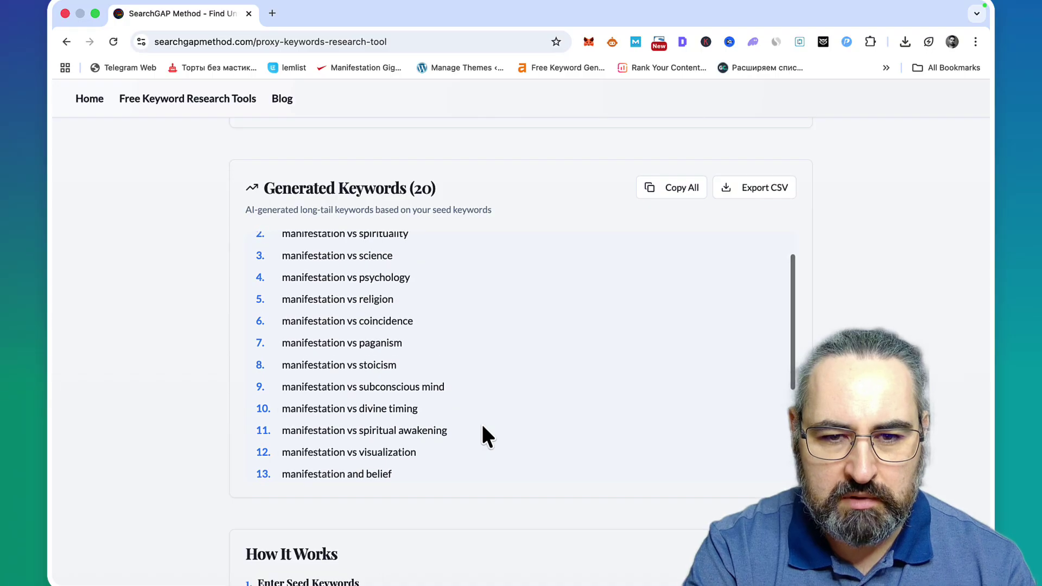
Search Google for 'manifestation vs stoicism' and open the top video result on YouTube.
drag(398, 400, 283, 401)
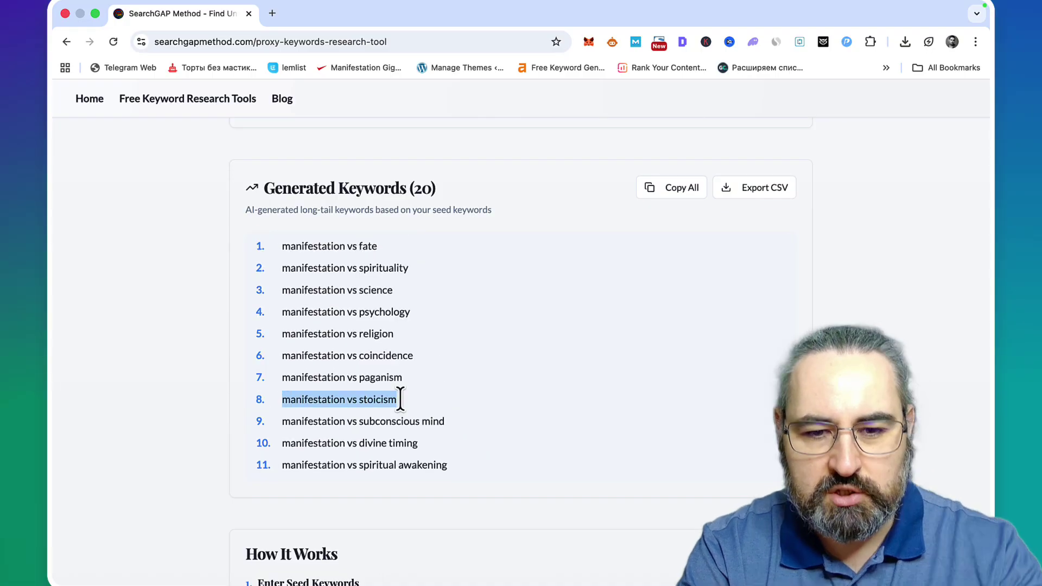
drag(285, 35, 271, 15)
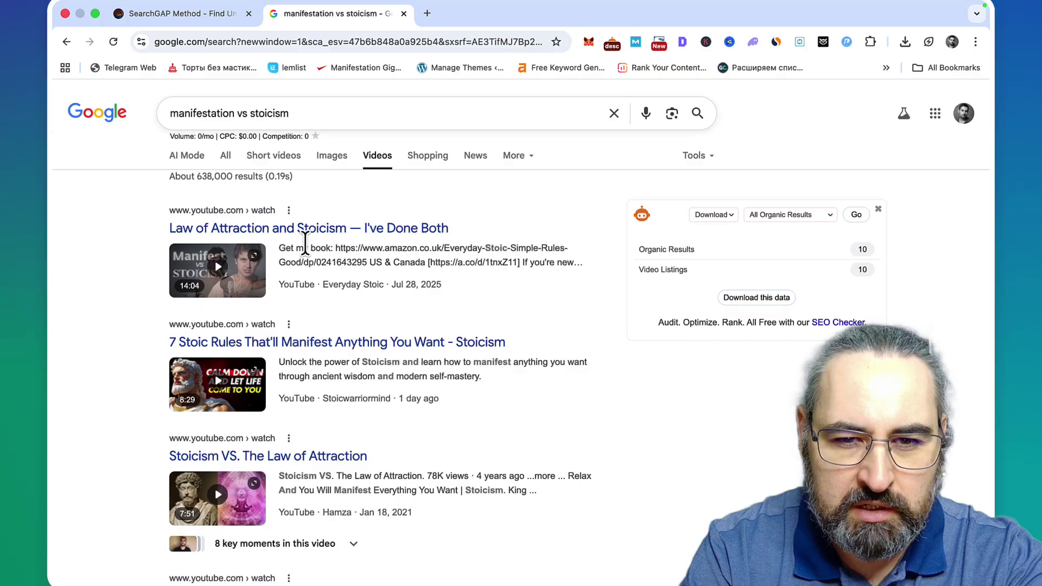
click(304, 230)
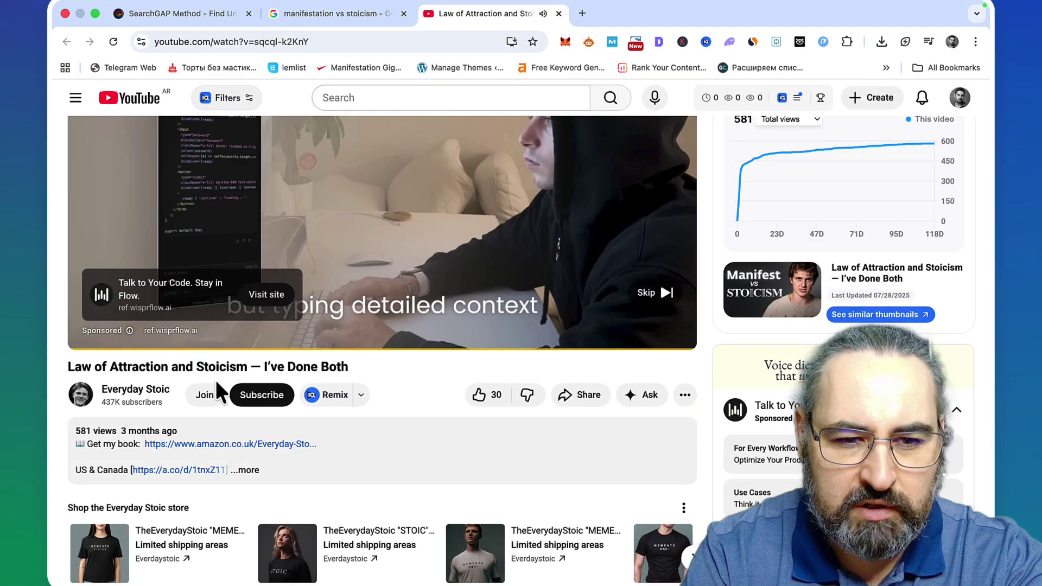
Close the Google and YouTube tabs and scroll back to the proxy tool's seed keywords box.
key(super+w)
key(super+w)
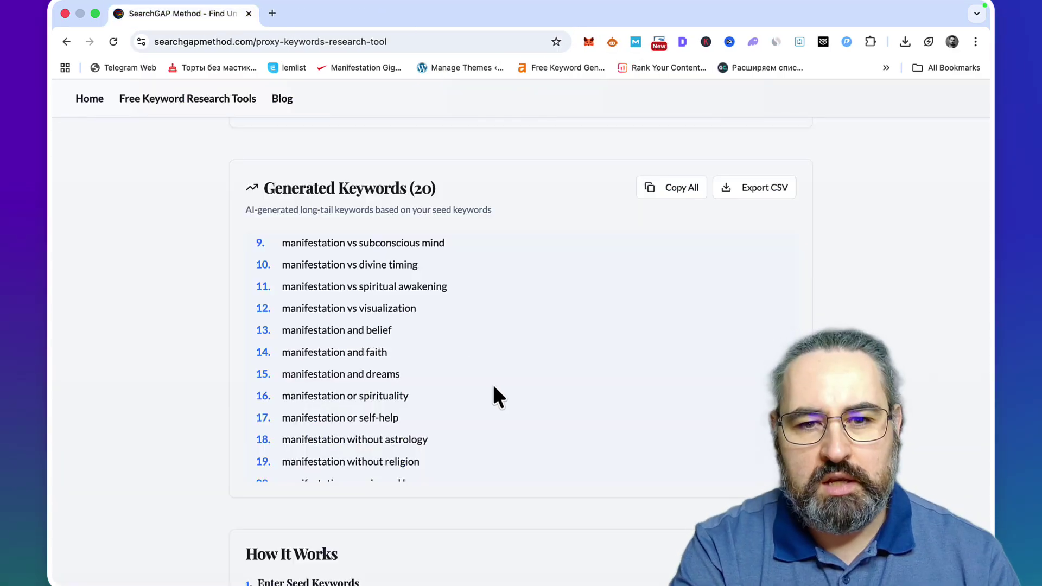
scroll(494, 386, up, 4)
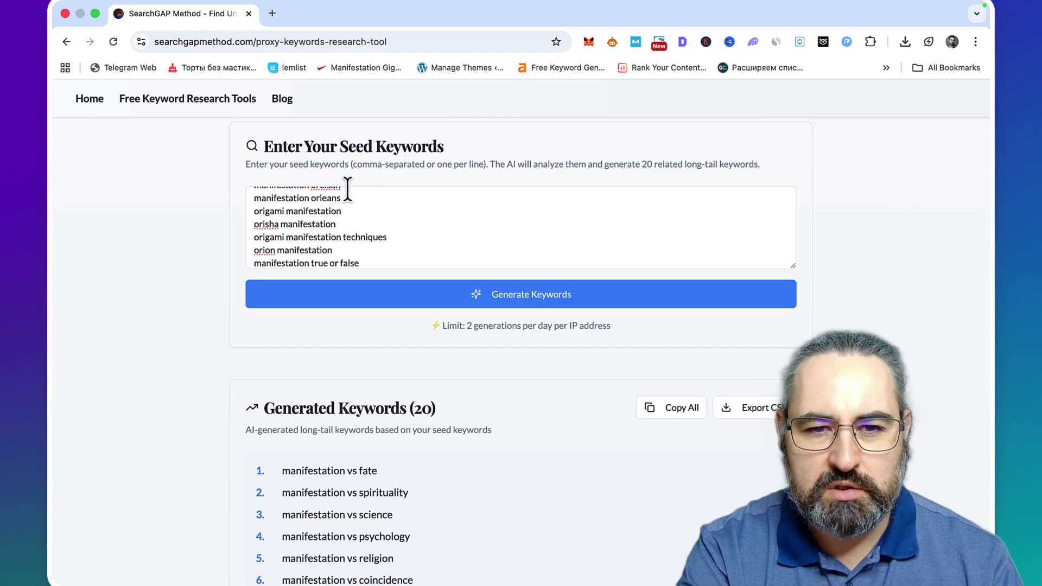
click(346, 235)
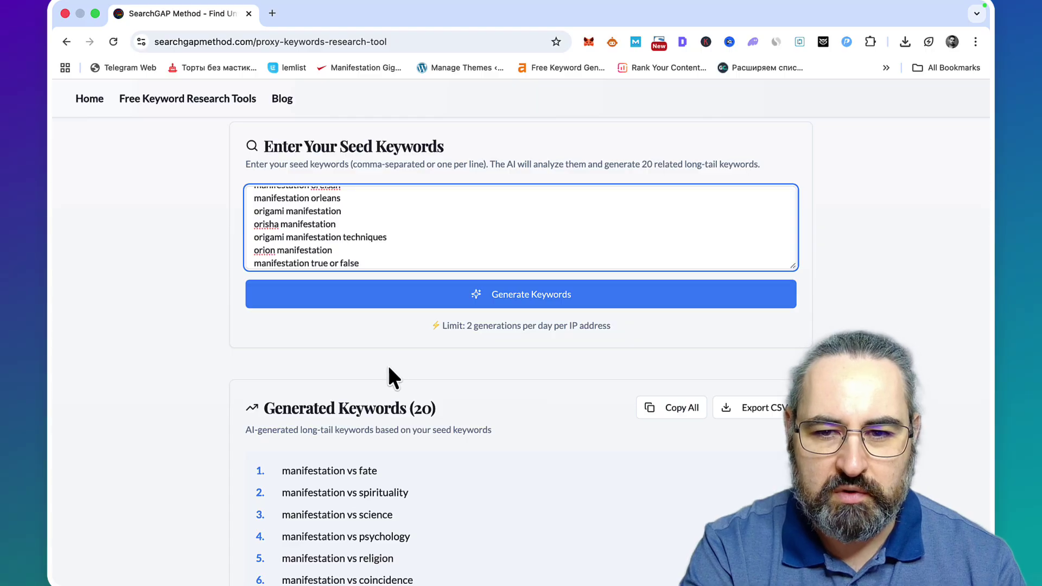
scroll(389, 369, down, 7)
scroll(388, 369, up, 6)
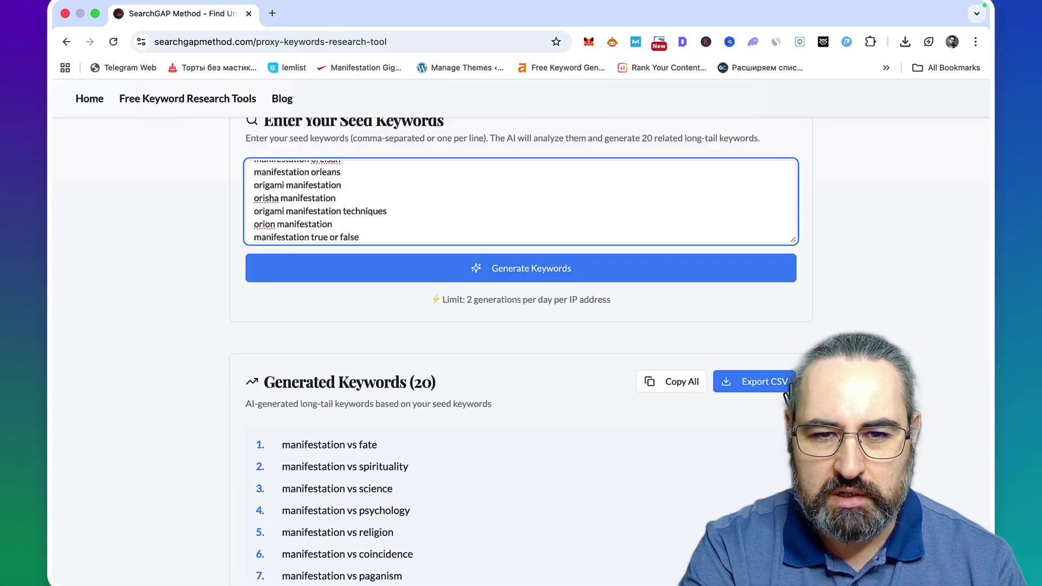
scroll(472, 372, up, 4)
Go back to the Free Keyword Research Tools page and launch the Role-Playing Keyword Tool.
click(195, 103)
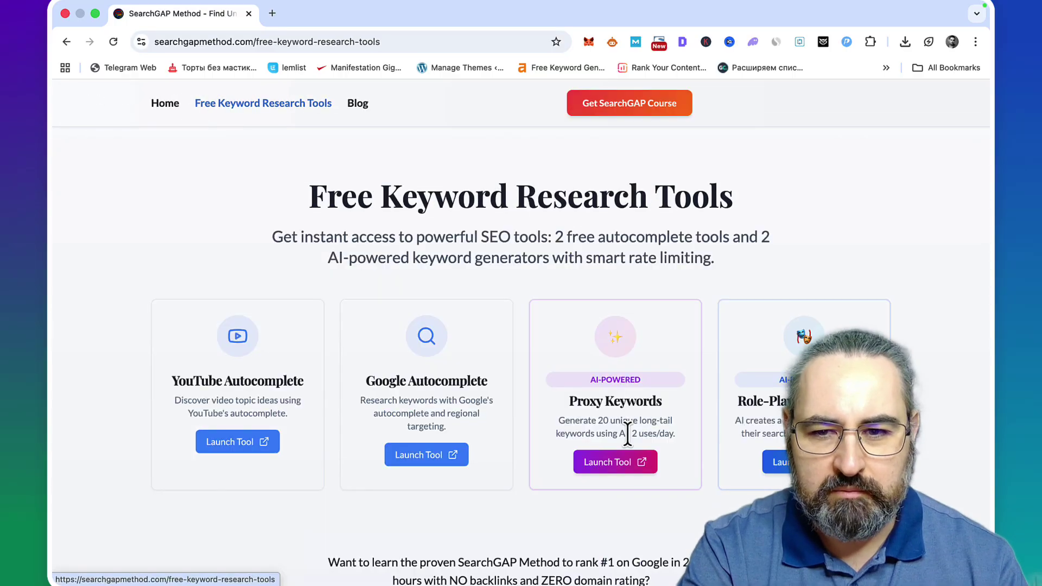
click(776, 462)
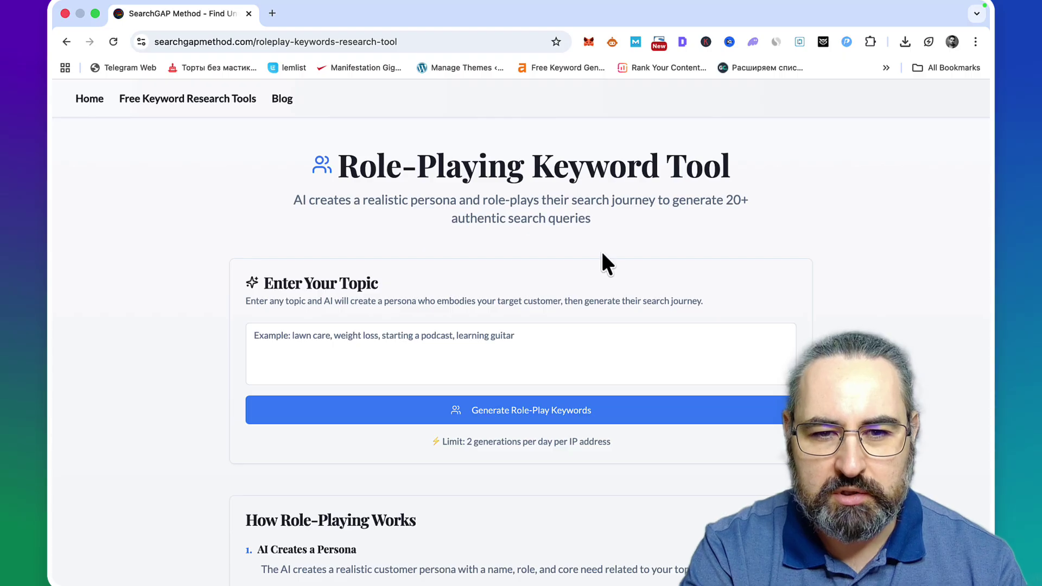
scroll(603, 254, down, 3)
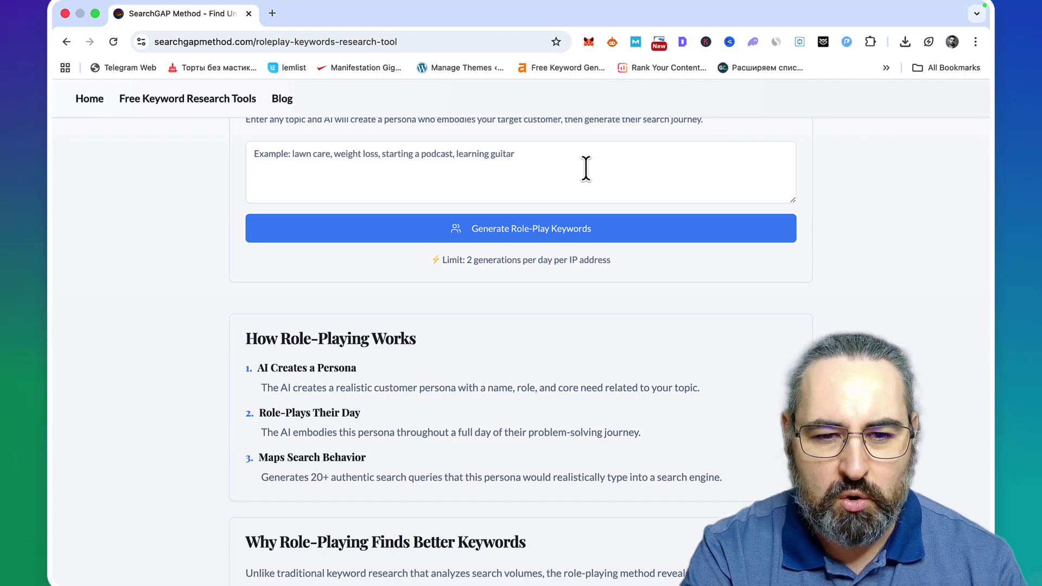
Enter 'best vps for tiktok' as the role-play topic.
click(415, 157)
text(best vp)
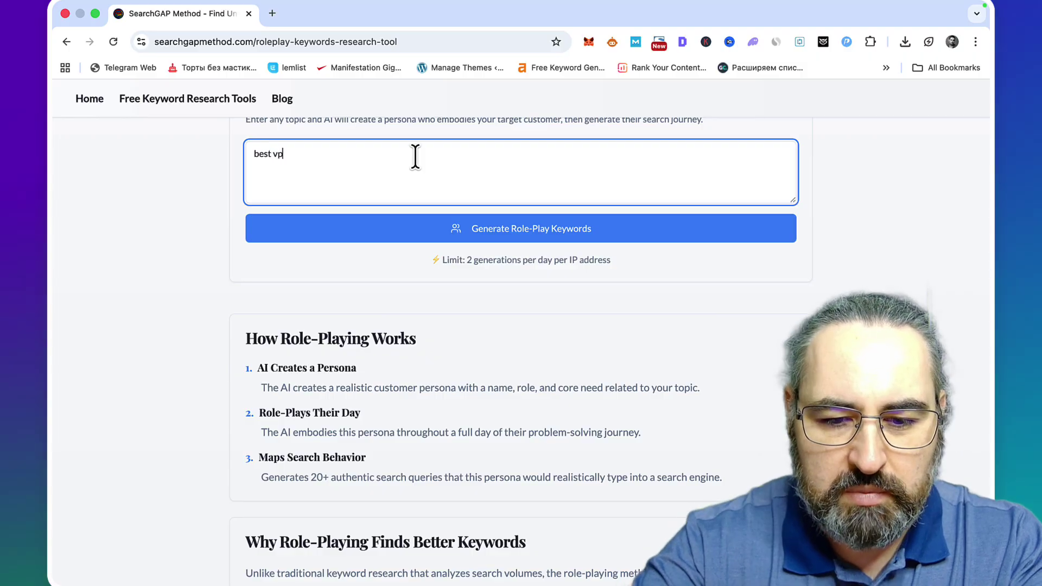
text(s for tiktok)
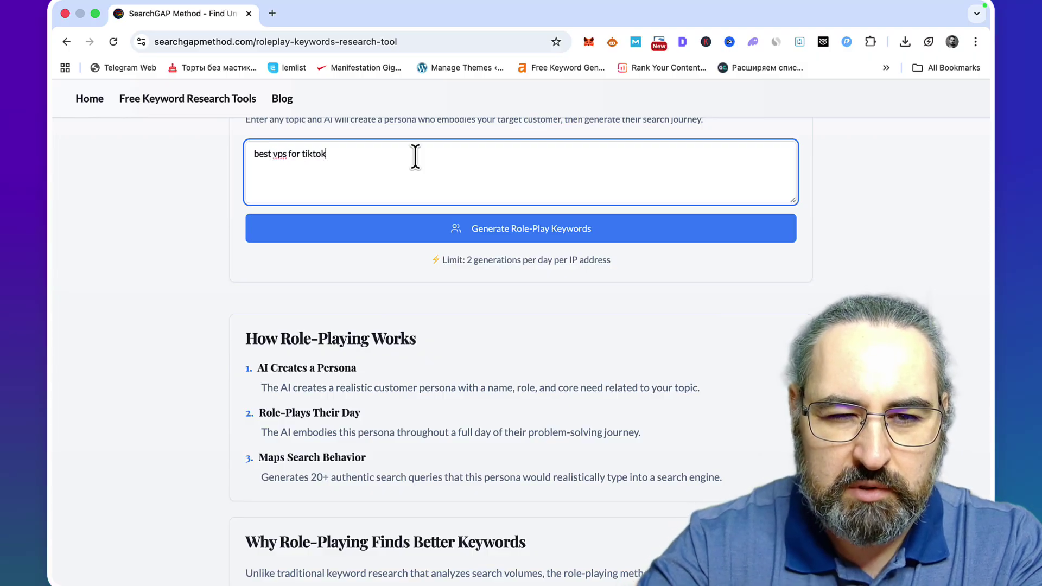
click(561, 287)
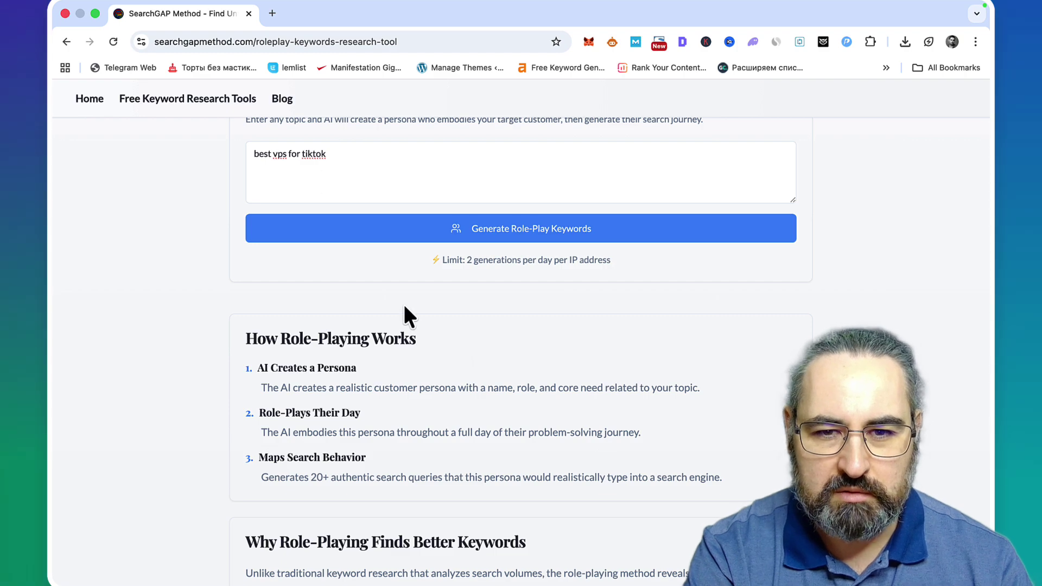
Generate the persona and 21 search-journey queries, review them all, then go to the homepage.
click(381, 235)
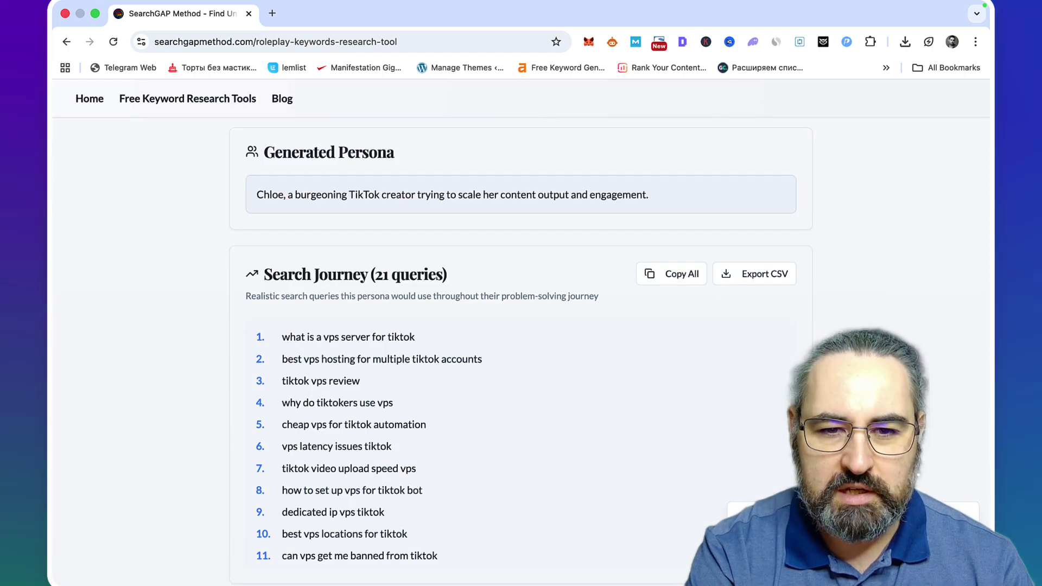
scroll(710, 373, down, 2)
scroll(678, 353, down, 2)
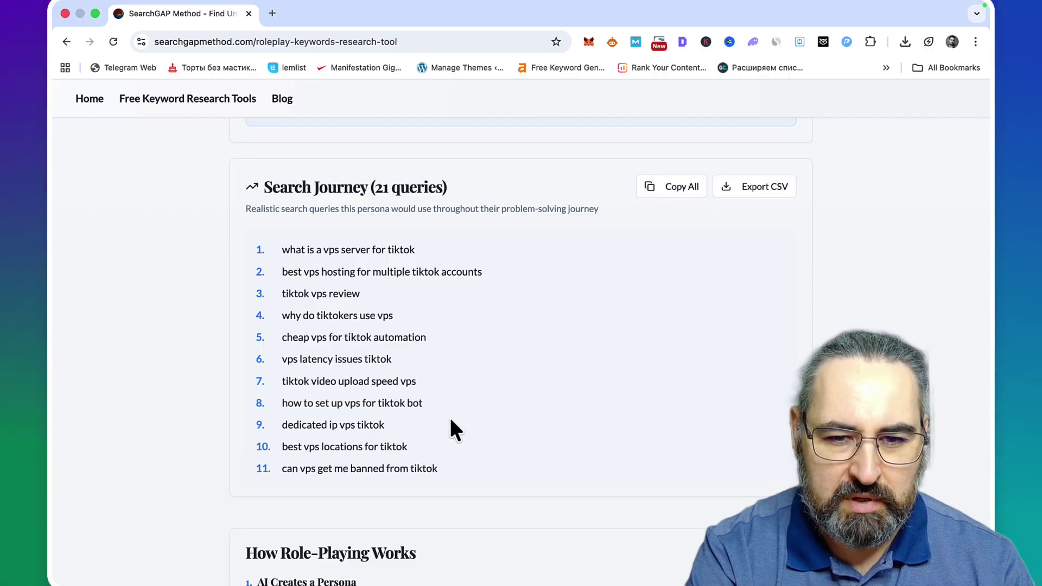
scroll(450, 421, down, 5)
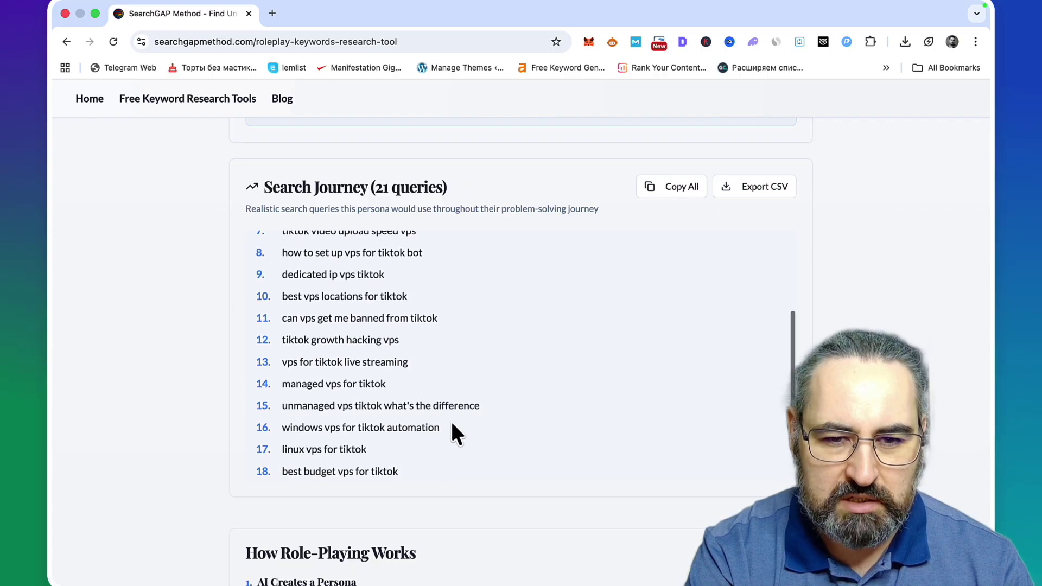
scroll(453, 427, down, 3)
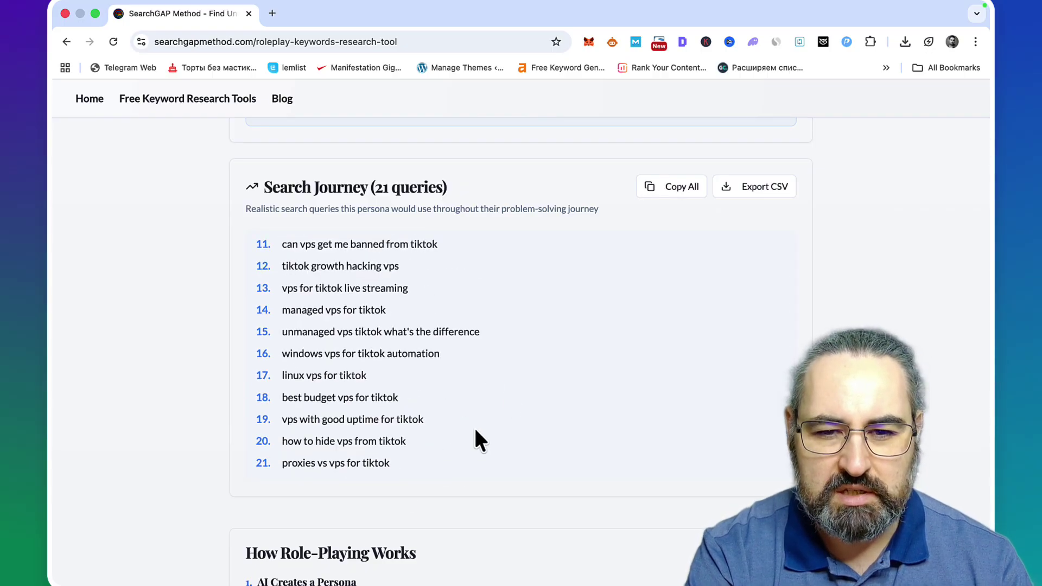
click(96, 103)
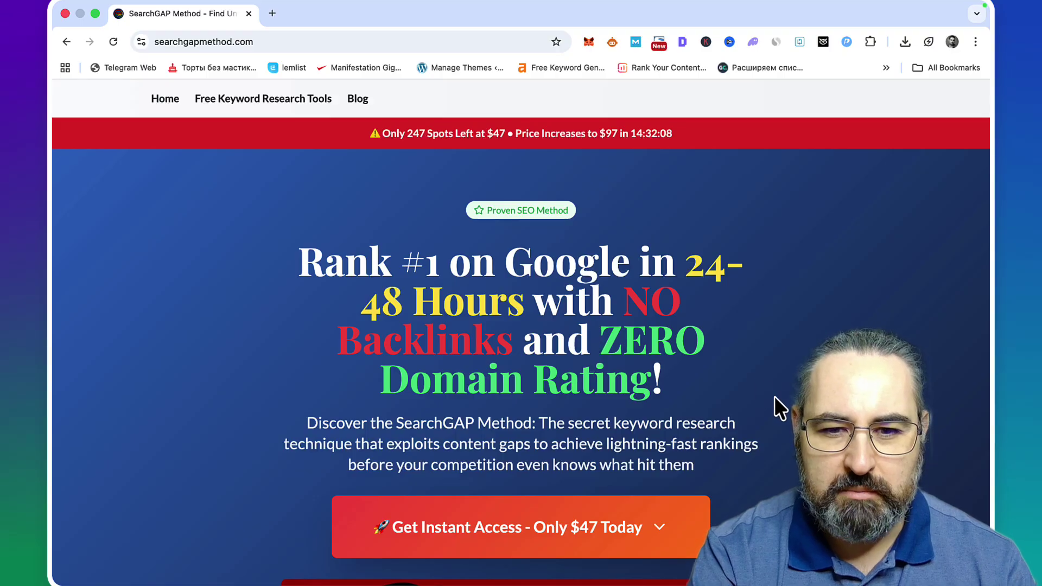
Scroll the homepage through the course offer, student results and included-tools sections.
scroll(779, 399, down, 15)
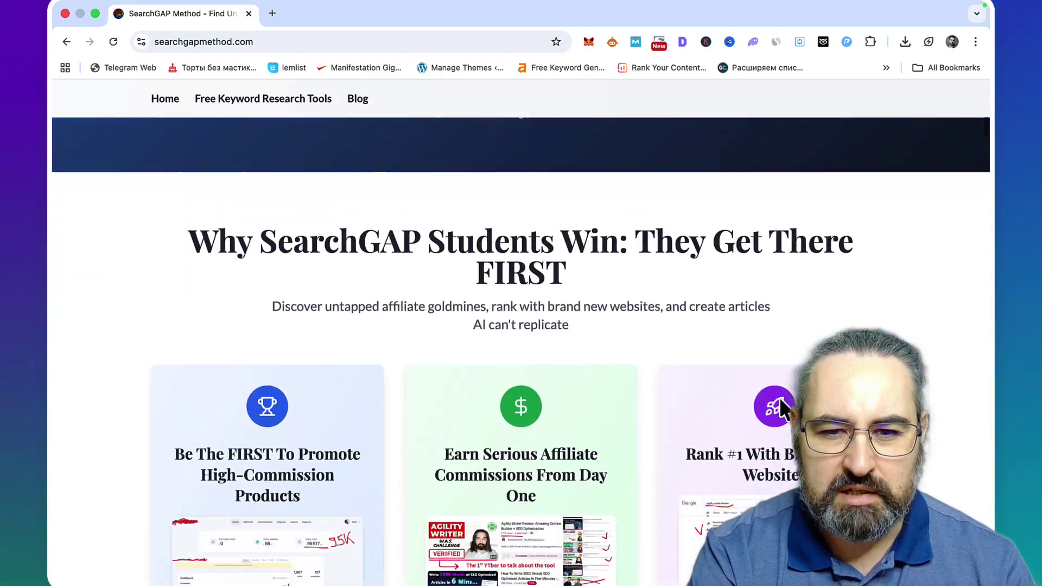
scroll(781, 405, down, 10)
scroll(781, 402, down, 20)
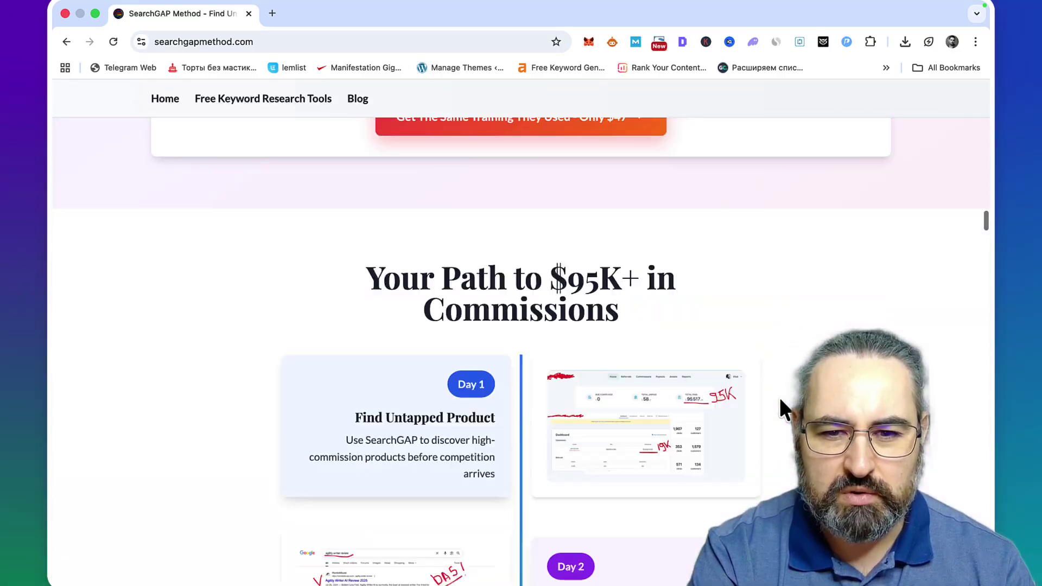
scroll(781, 400, down, 20)
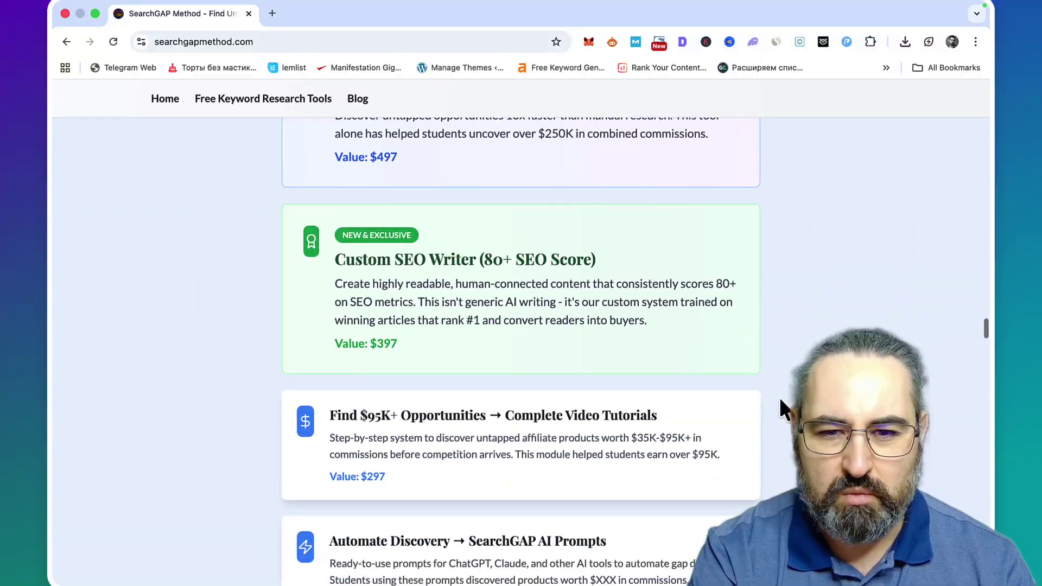
scroll(779, 398, down, 10)
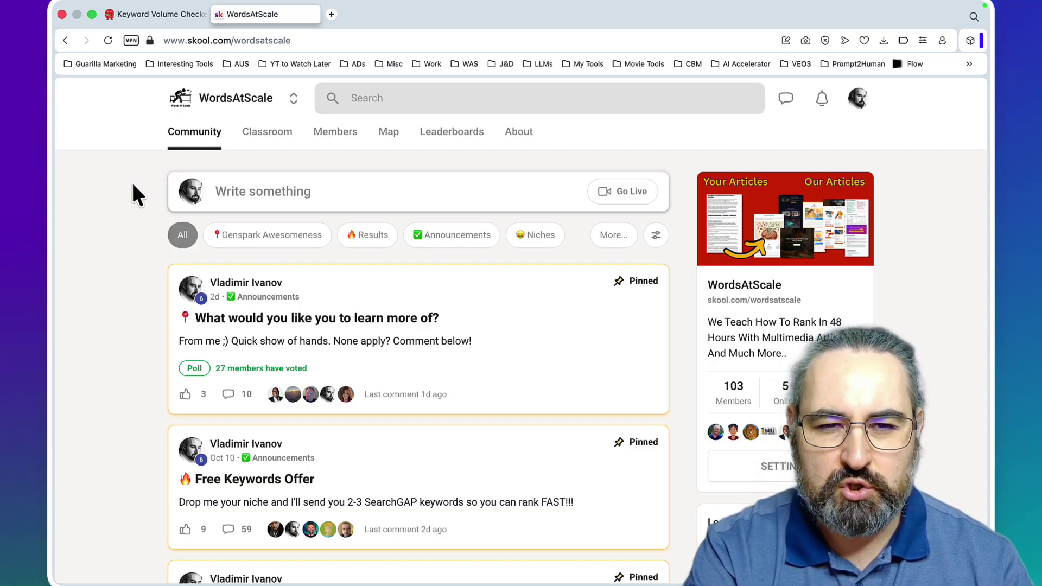
Open the WordsAtScale Classroom and browse courses like Rapid Ranking System and Genspark Academy.
click(255, 134)
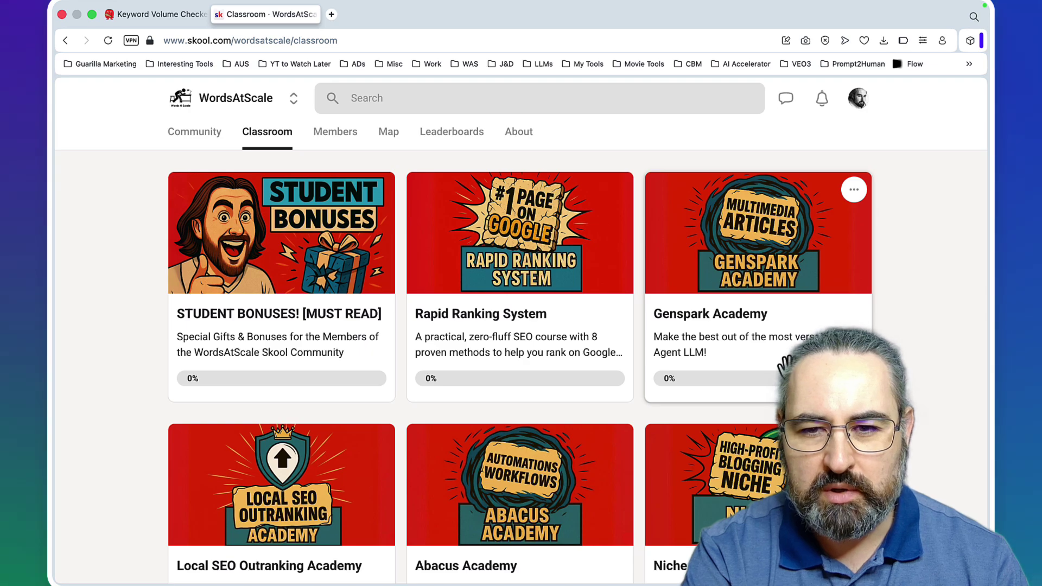
scroll(786, 366, down, 3)
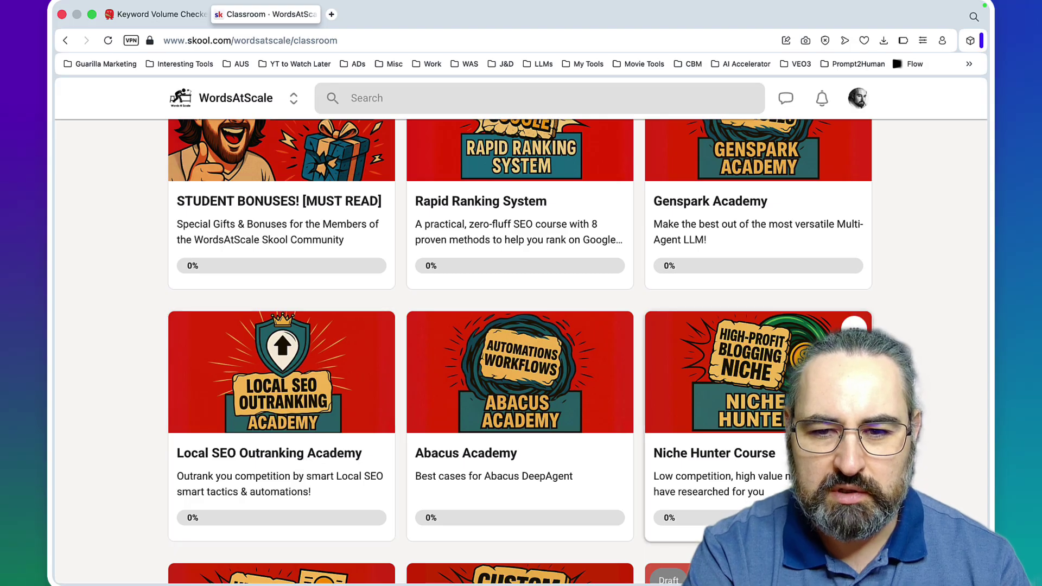
scroll(786, 367, down, 3)
scroll(786, 367, up, 6)
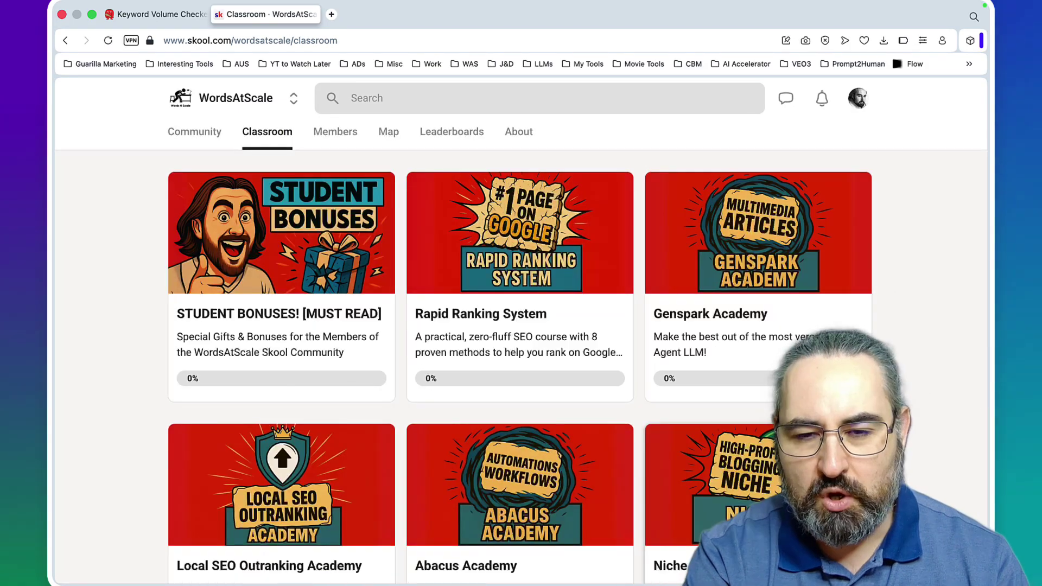